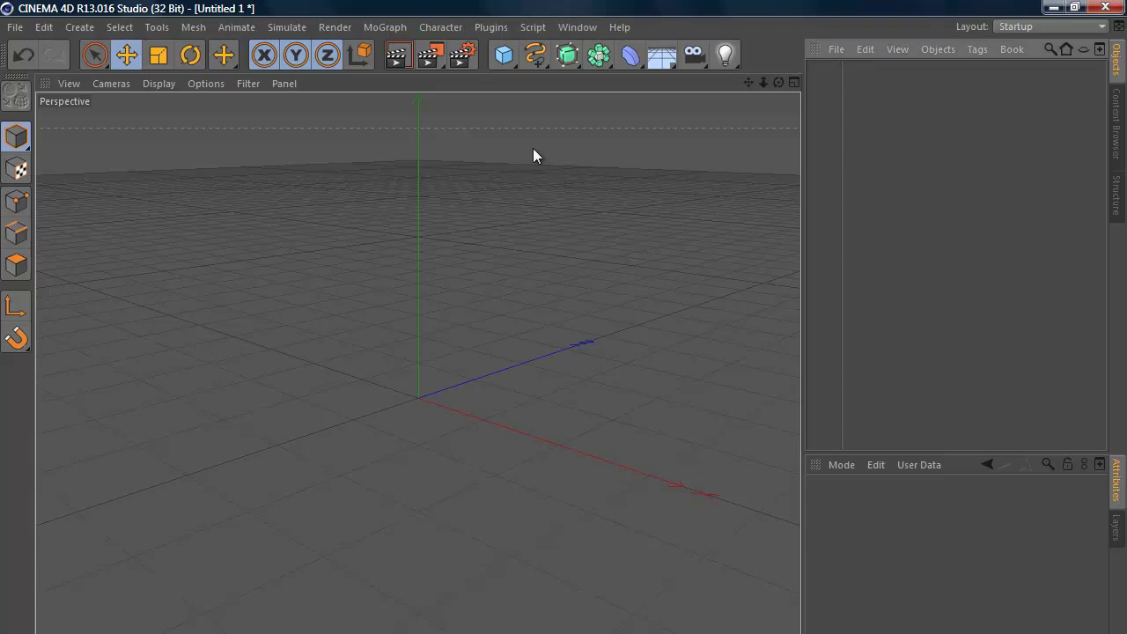
# Add a Random effector to the scene, then delete it again.
pyautogui.click(391, 29)
pyautogui.moveTo(408, 53)
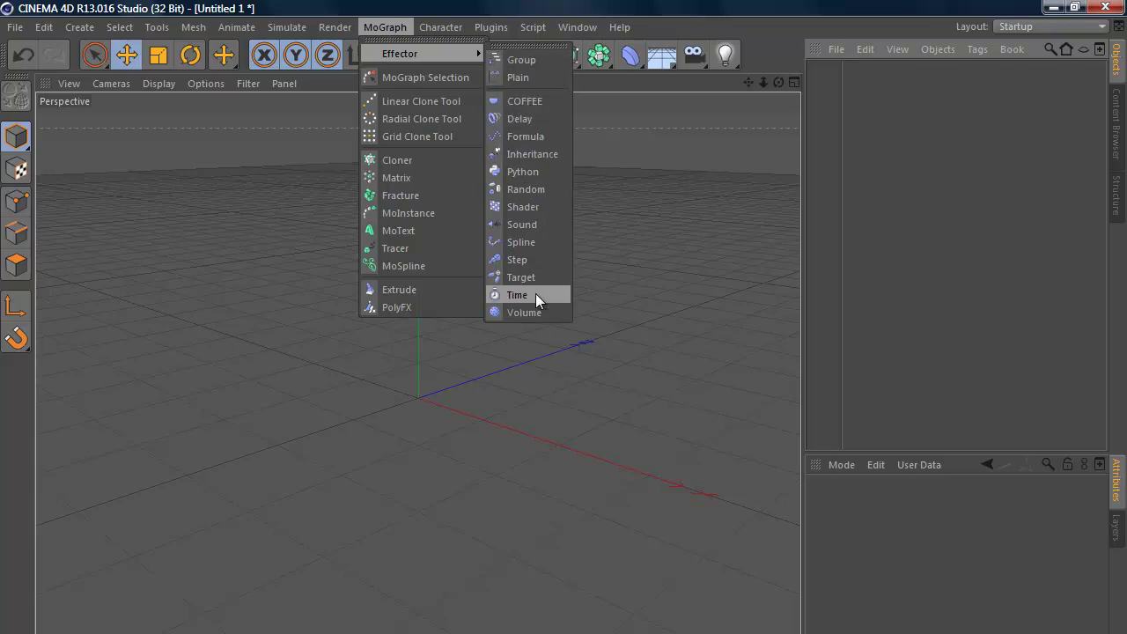
pyautogui.click(541, 190)
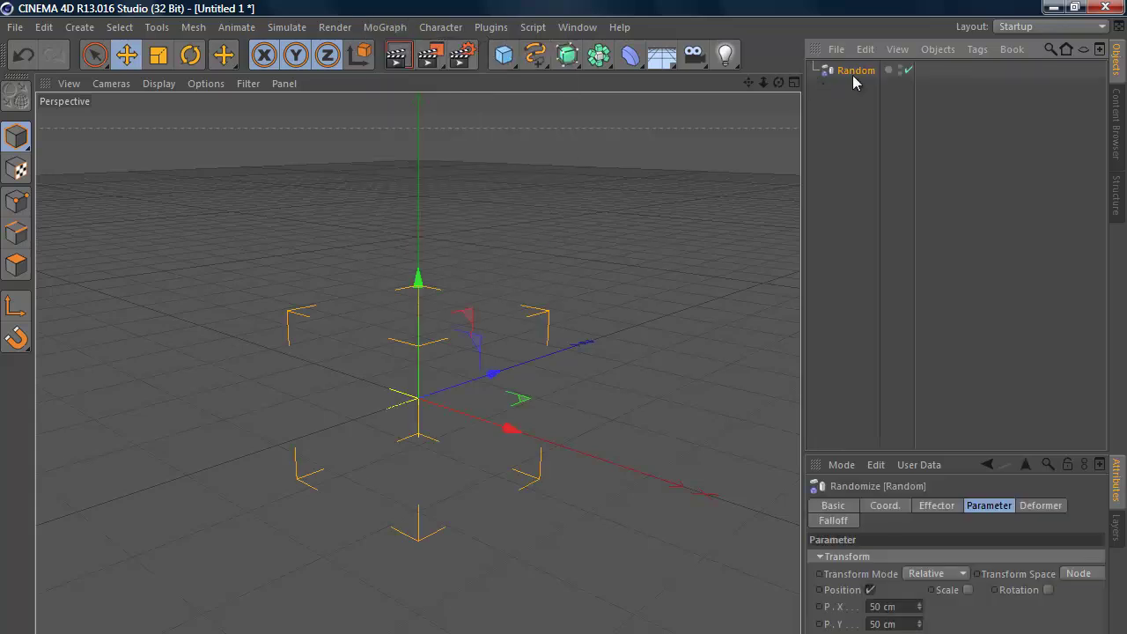
pyautogui.press('Delete')
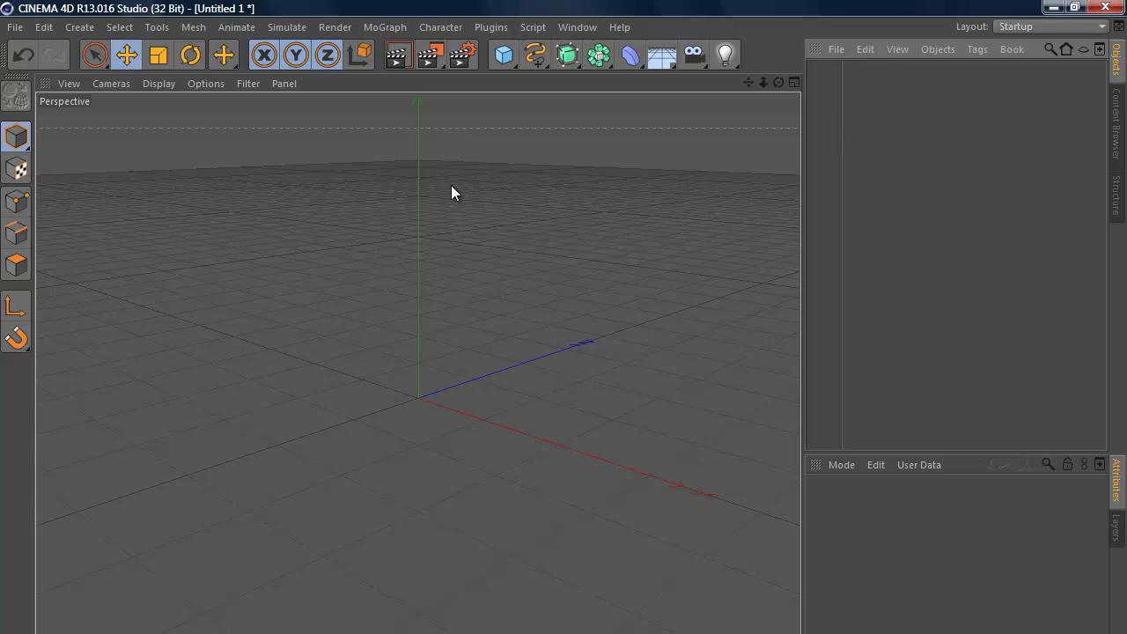
# Add a MoText object reading 'Text' and apply a Random effector to it.
pyautogui.click(388, 30)
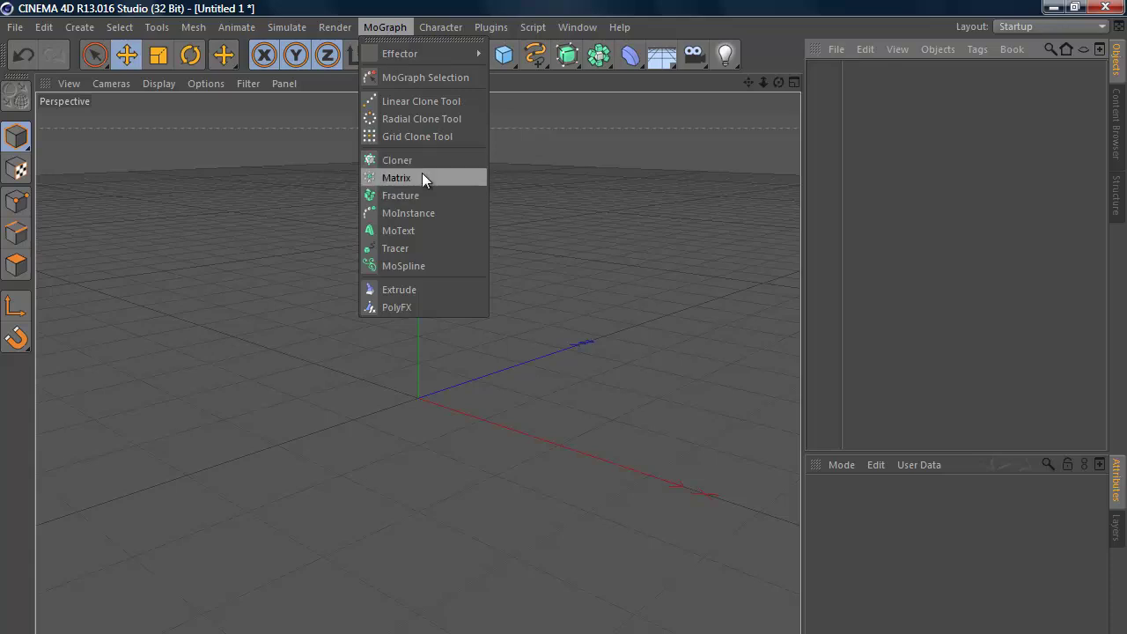
pyautogui.click(426, 233)
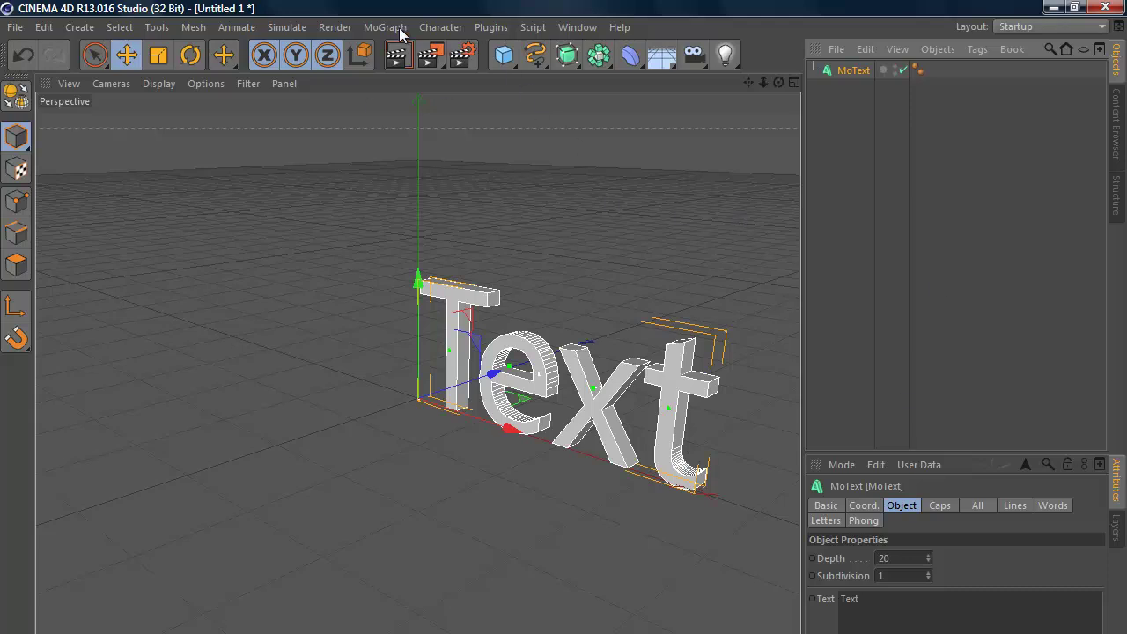
pyautogui.click(837, 86)
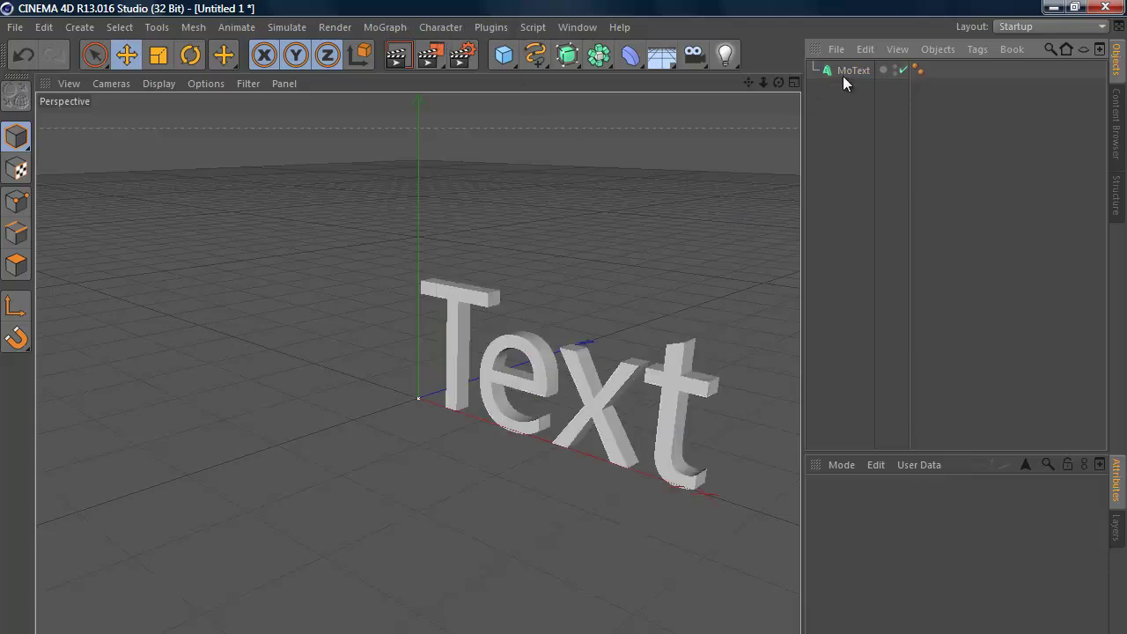
pyautogui.click(842, 69)
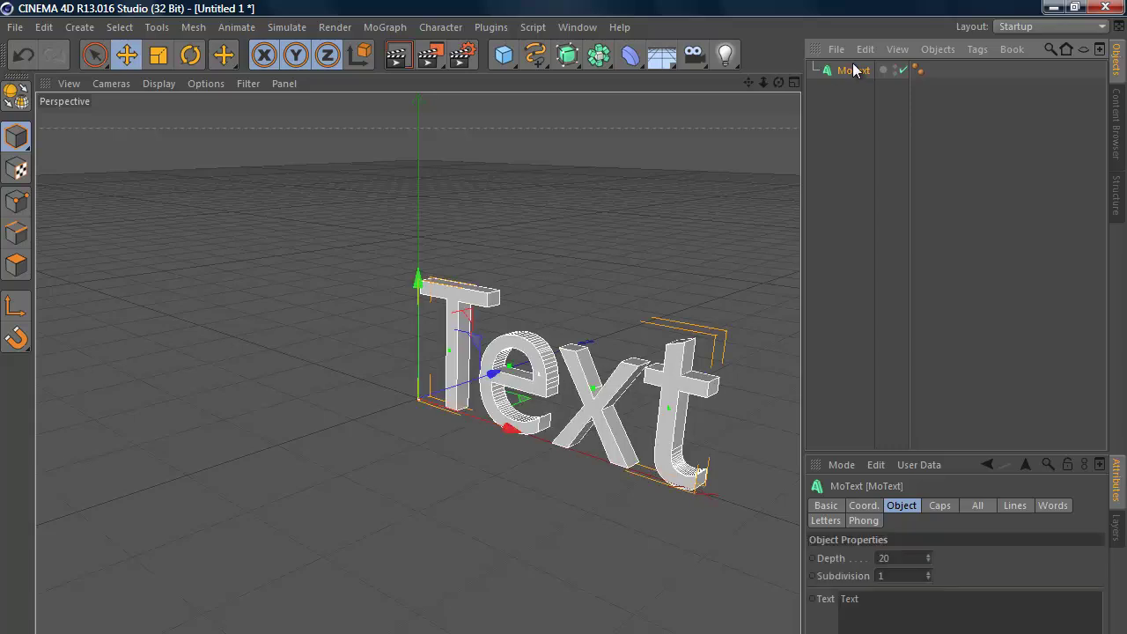
pyautogui.click(387, 28)
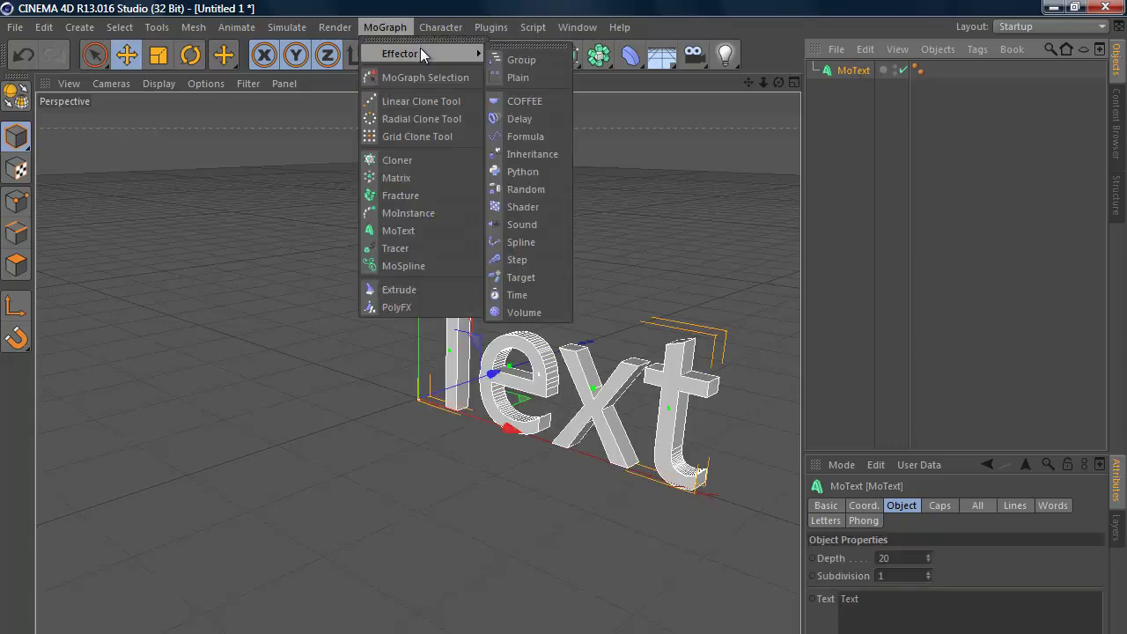
pyautogui.click(549, 192)
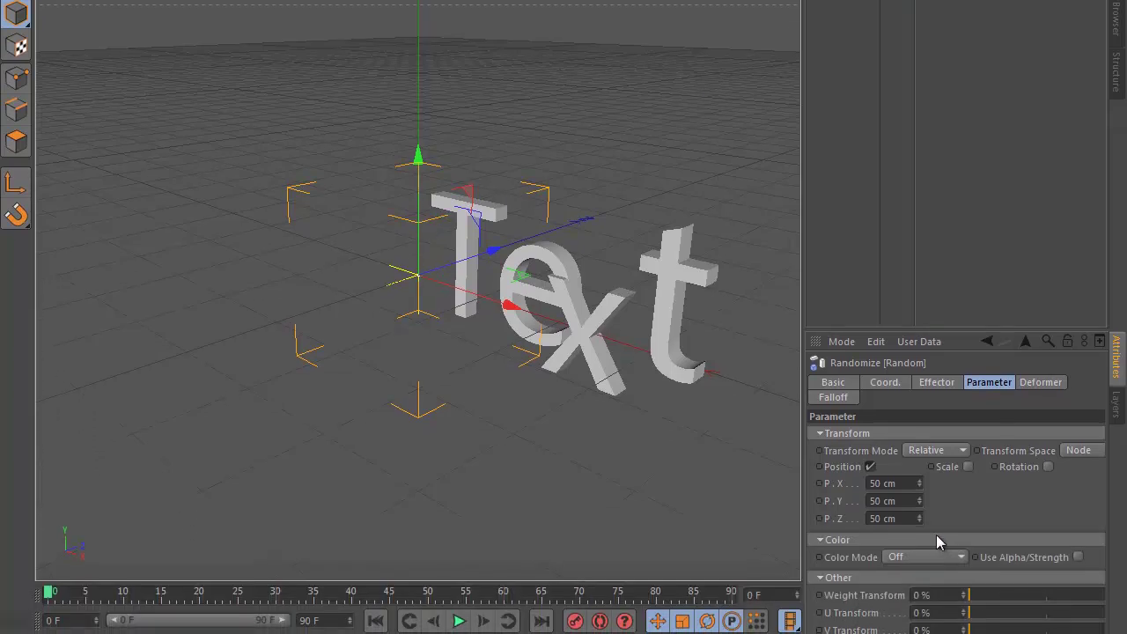
# Switch the Random effector from position to rotation, with 300° heading and pitch.
pyautogui.click(871, 466)
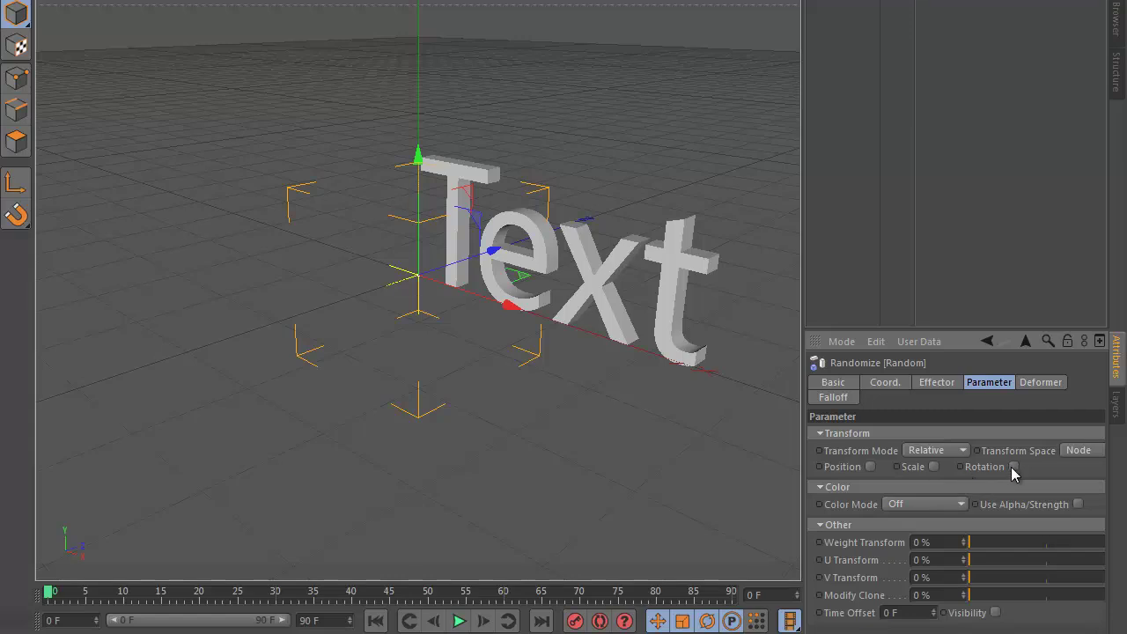
pyautogui.click(1014, 467)
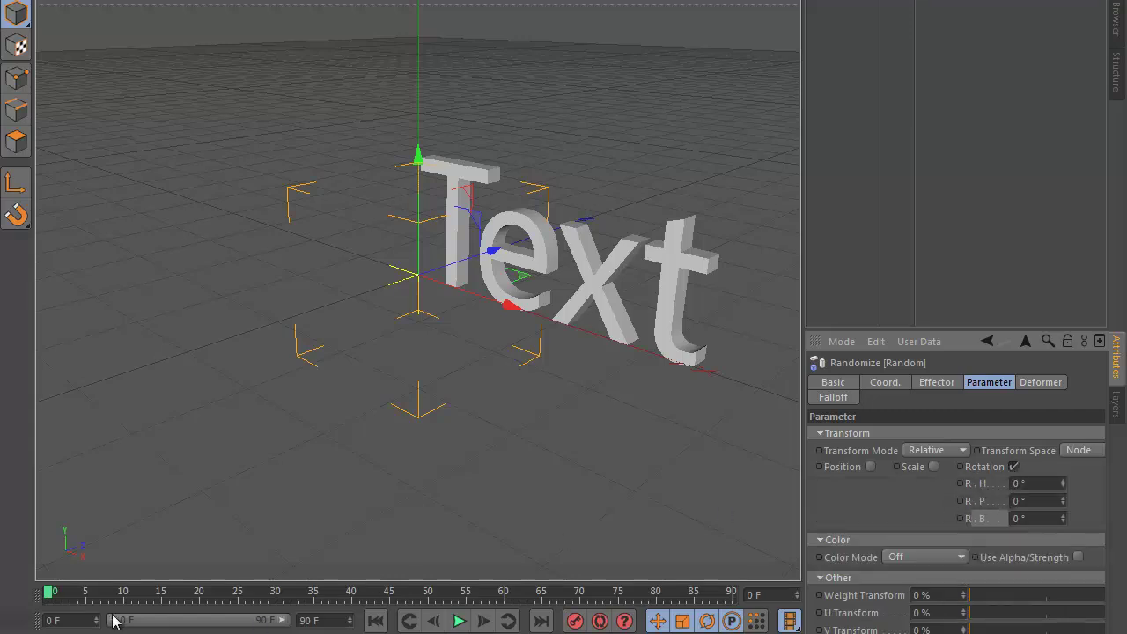
pyautogui.click(1040, 482)
pyautogui.write('300')
pyautogui.press('Tab')
pyautogui.press('Tab')
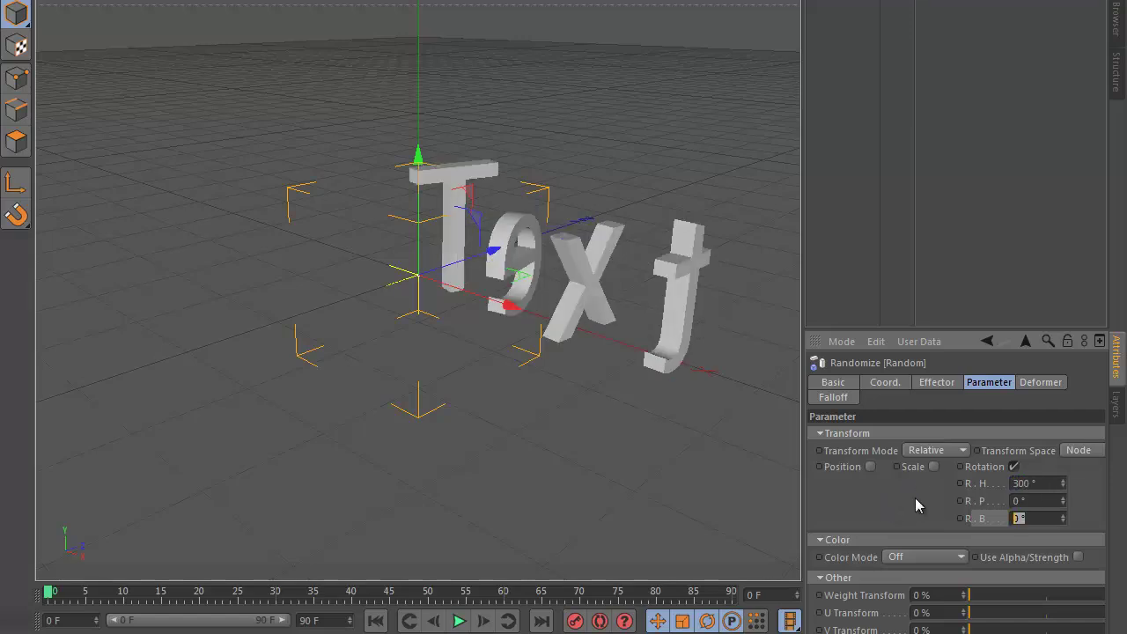
pyautogui.write('30')
pyautogui.click(1041, 498)
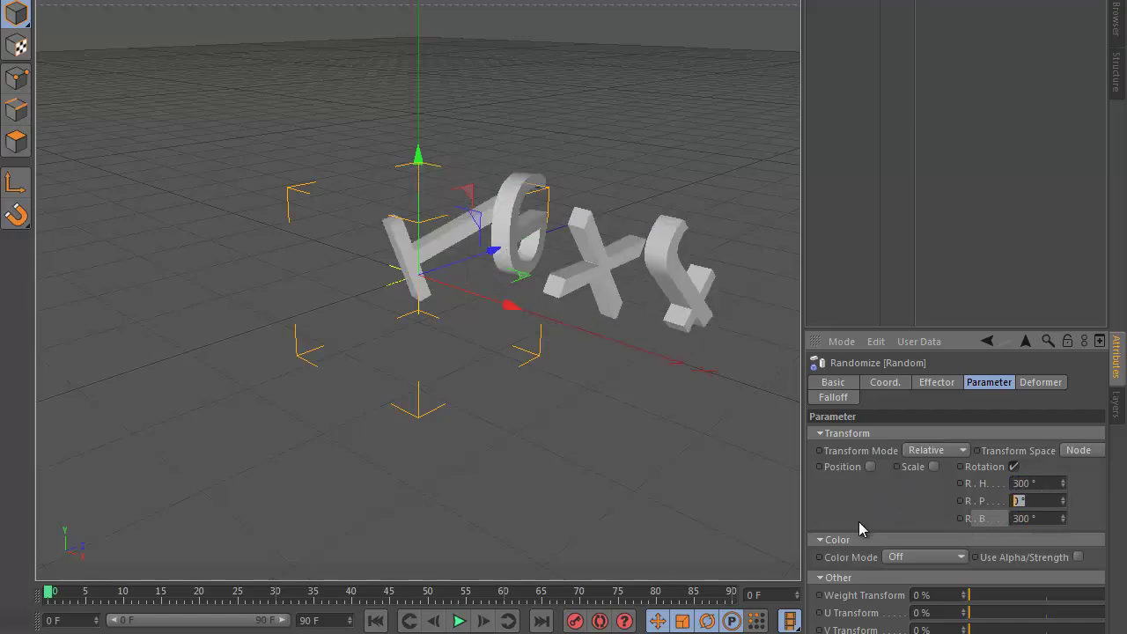
pyautogui.write('300')
pyautogui.press('Return')
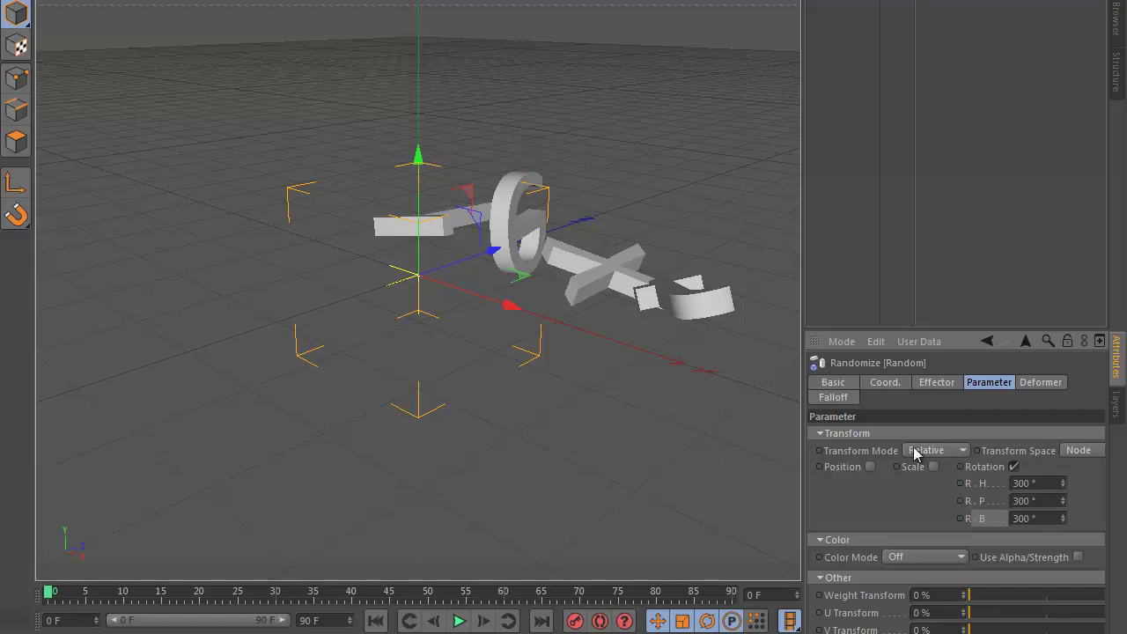
# Keyframe the heading, pitch and bank rotation at frame 0.
pyautogui.keyDown('ctrl'); pyautogui.click(961, 483); pyautogui.keyUp('ctrl')
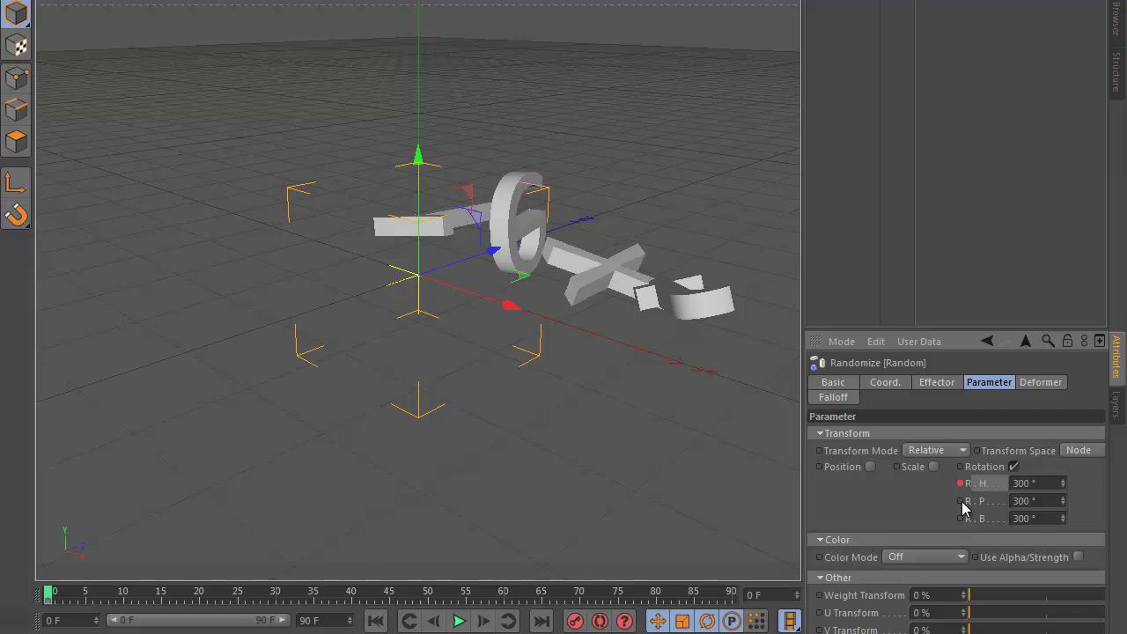
pyautogui.keyDown('ctrl'); pyautogui.click(961, 501); pyautogui.keyUp('ctrl')
pyautogui.keyDown('ctrl'); pyautogui.click(960, 519); pyautogui.keyUp('ctrl')
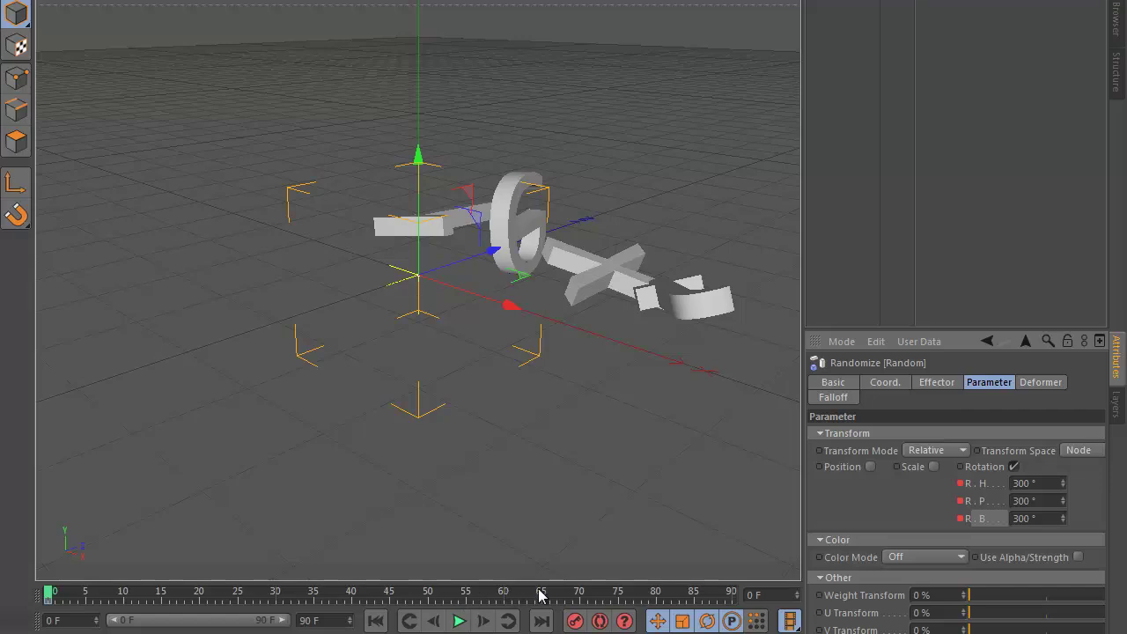
# At frame 90, set heading, pitch and bank rotation to 0° and keyframe them.
pyautogui.click(657, 597)
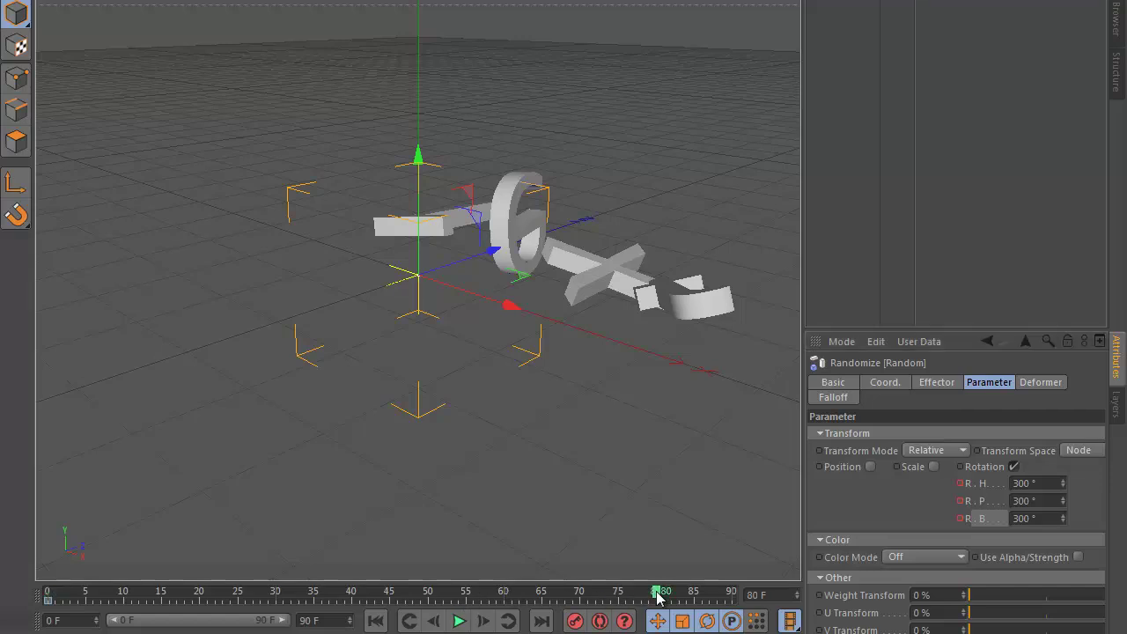
pyautogui.click(733, 597)
pyautogui.click(1051, 484)
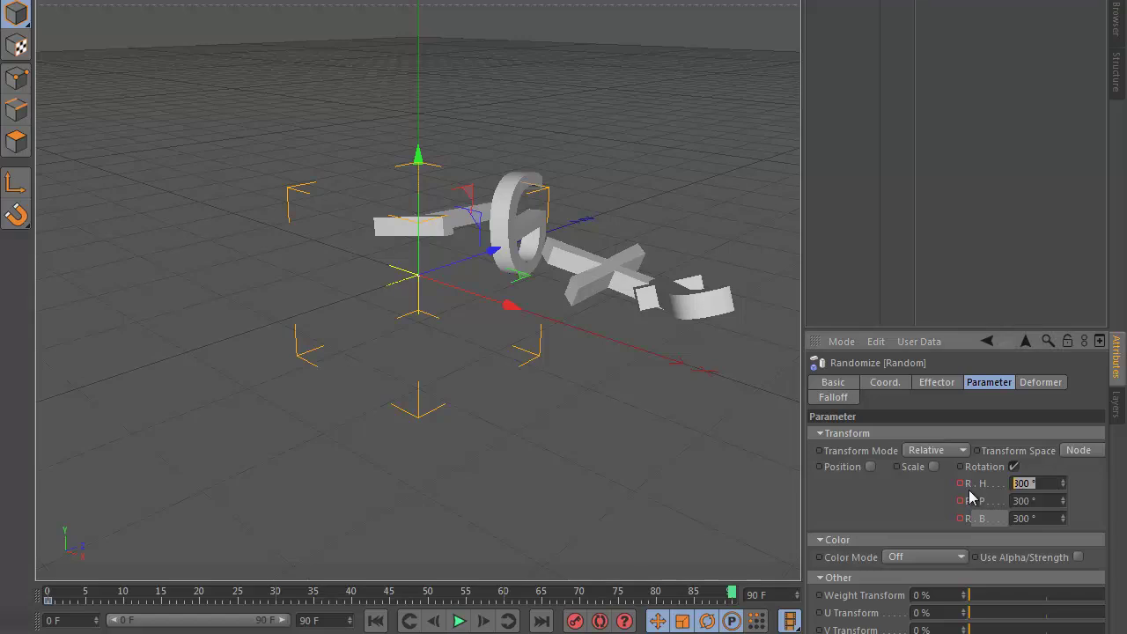
pyautogui.write('0')
pyautogui.press('Tab')
pyautogui.write('0')
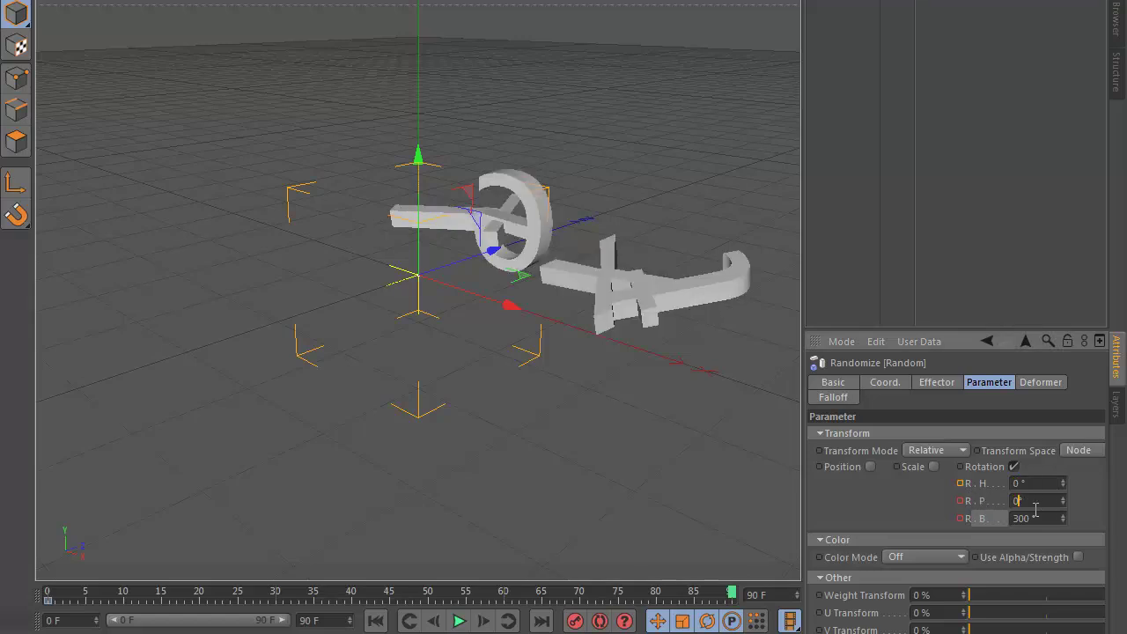
pyautogui.press('Tab')
pyautogui.write('0')
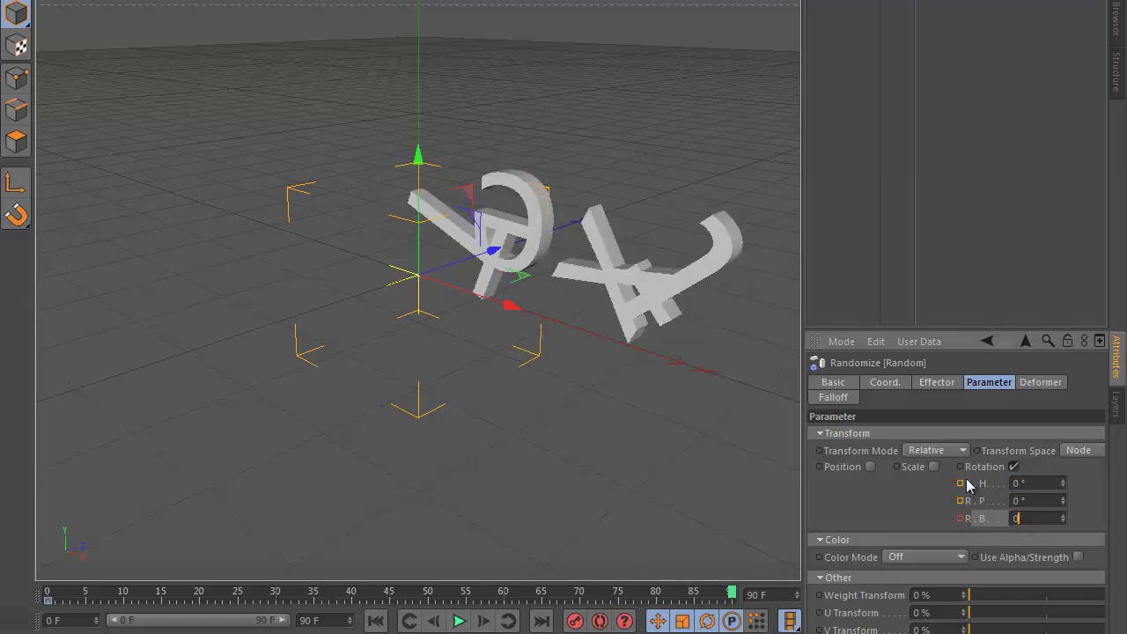
pyautogui.press('Return')
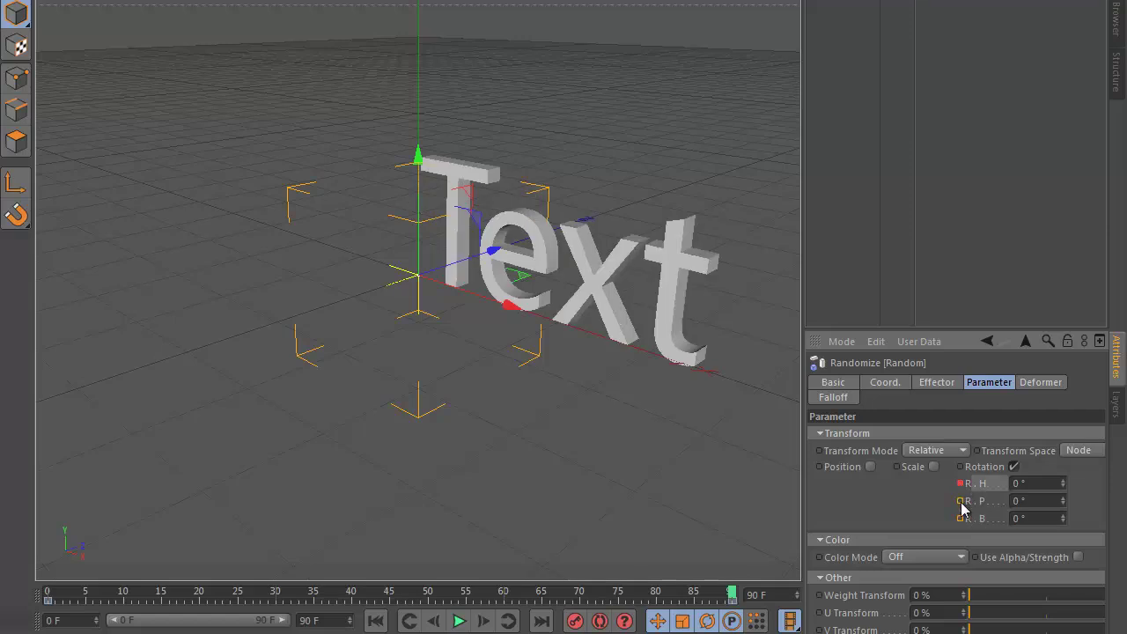
pyautogui.keyDown('ctrl'); pyautogui.click(960, 500); pyautogui.keyUp('ctrl')
pyautogui.keyDown('ctrl'); pyautogui.click(960, 518); pyautogui.keyUp('ctrl')
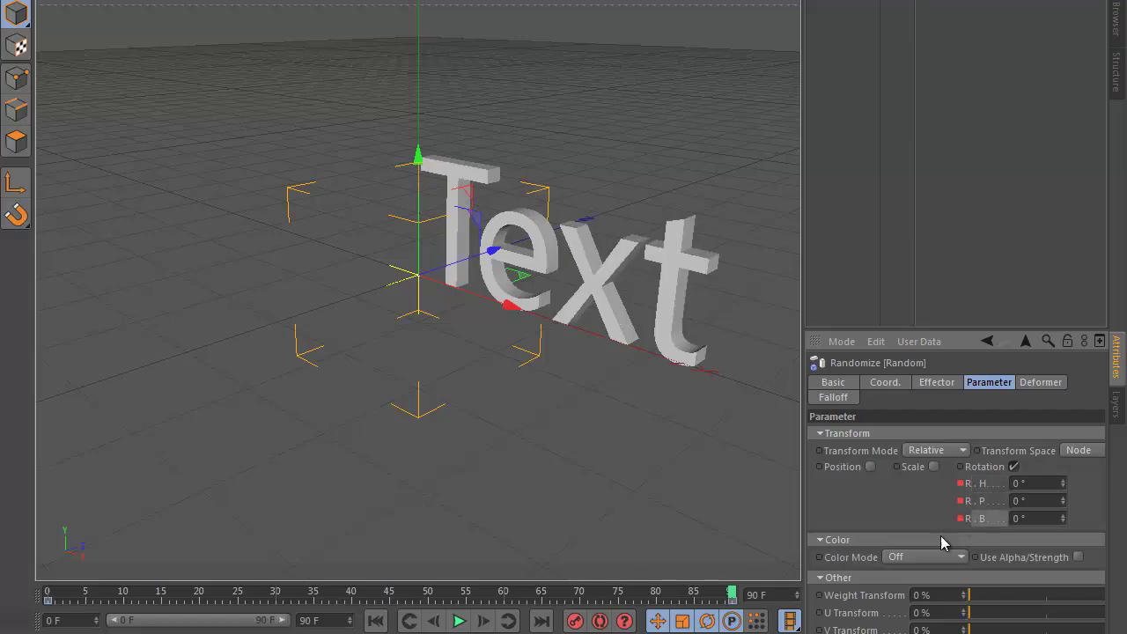
# Rewind to frame 0, play the letters spinning back into 'Text', then stop.
pyautogui.click(376, 620)
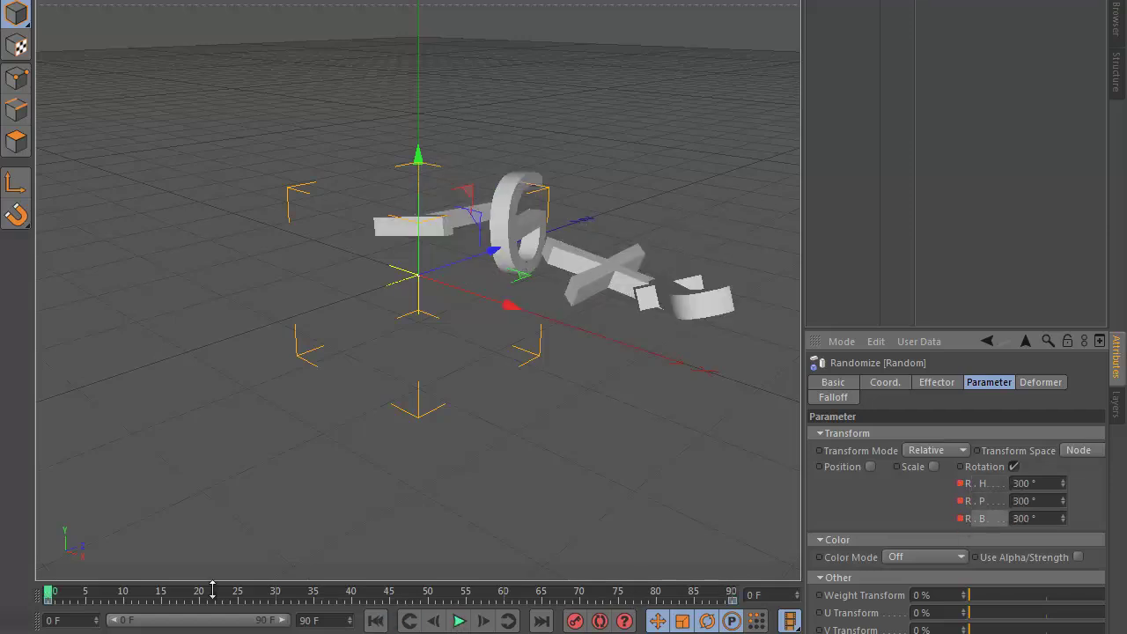
pyautogui.click(459, 621)
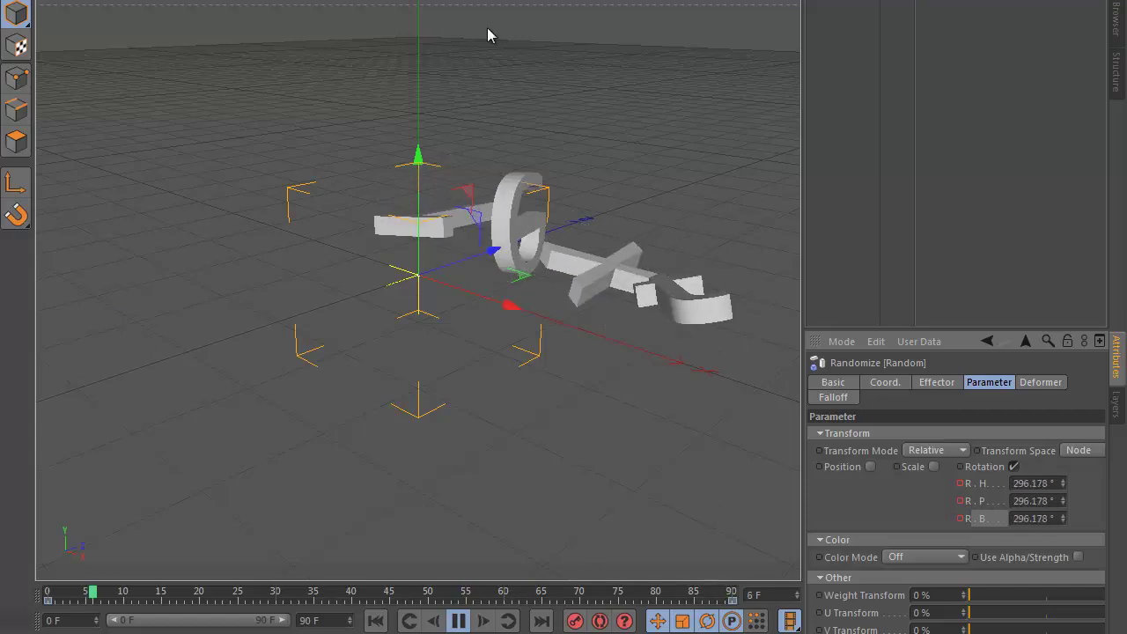
pyautogui.click(458, 621)
pyautogui.click(381, 623)
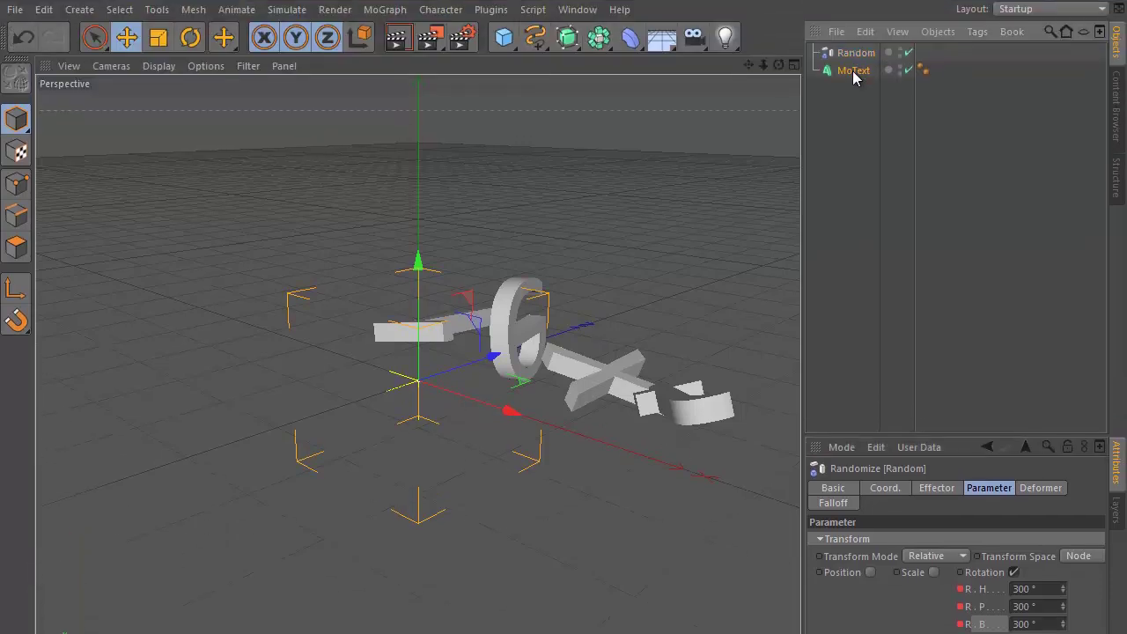
# Delete the MoText and Random effector, then add a Pyramid object.
pyautogui.click(856, 87)
pyautogui.keyDown('ctrl'); pyautogui.click(856, 72); pyautogui.keyUp('ctrl')
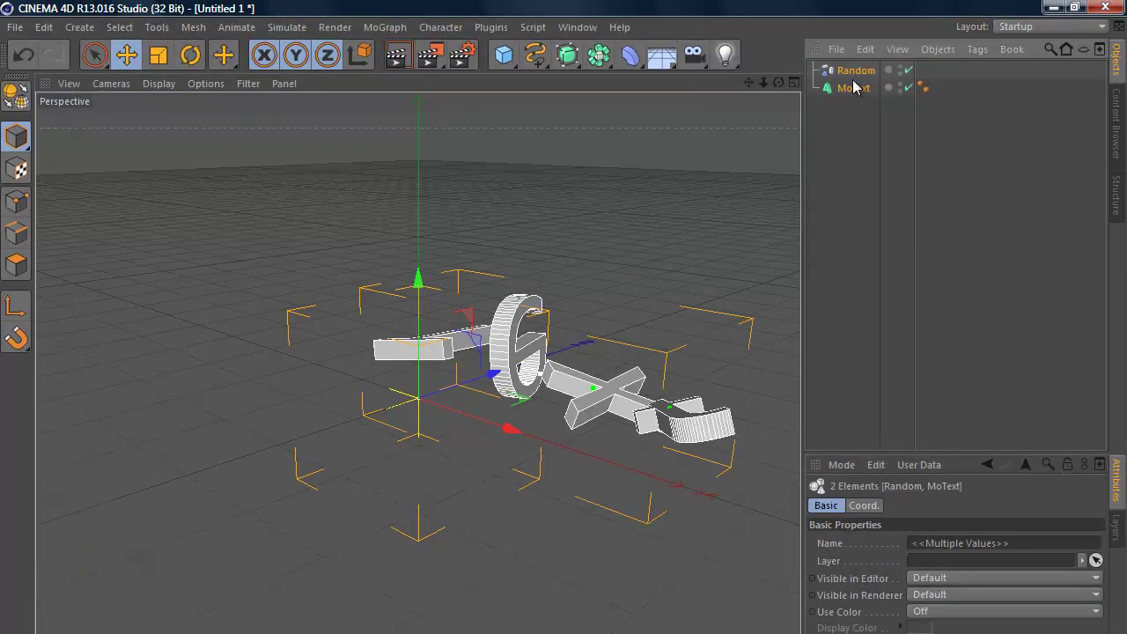
pyautogui.press('Delete')
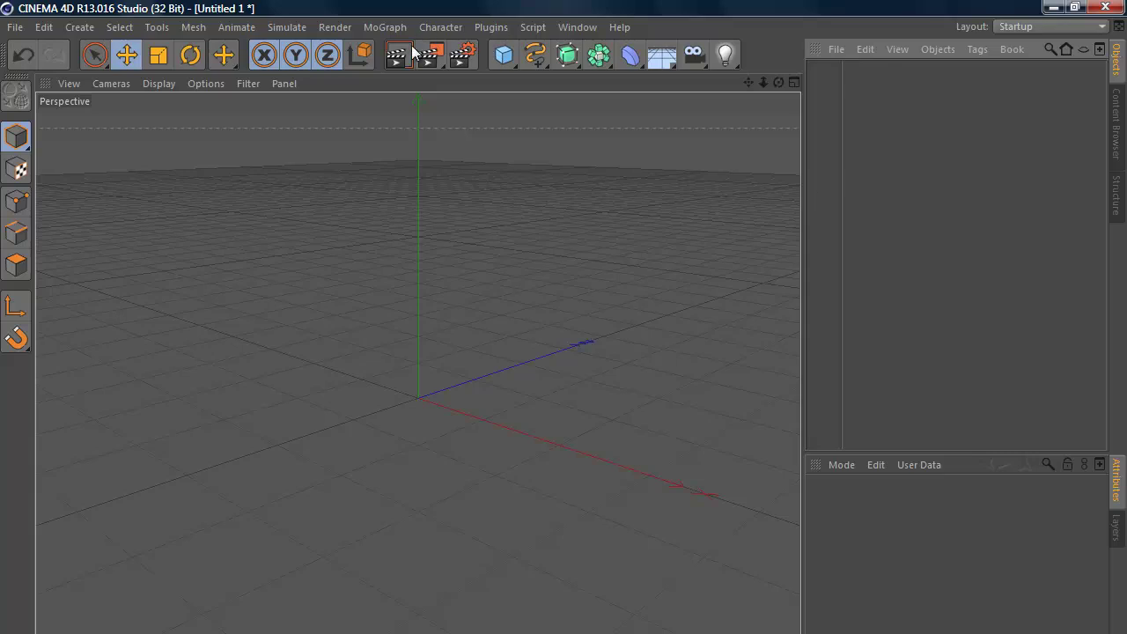
pyautogui.click(504, 55)
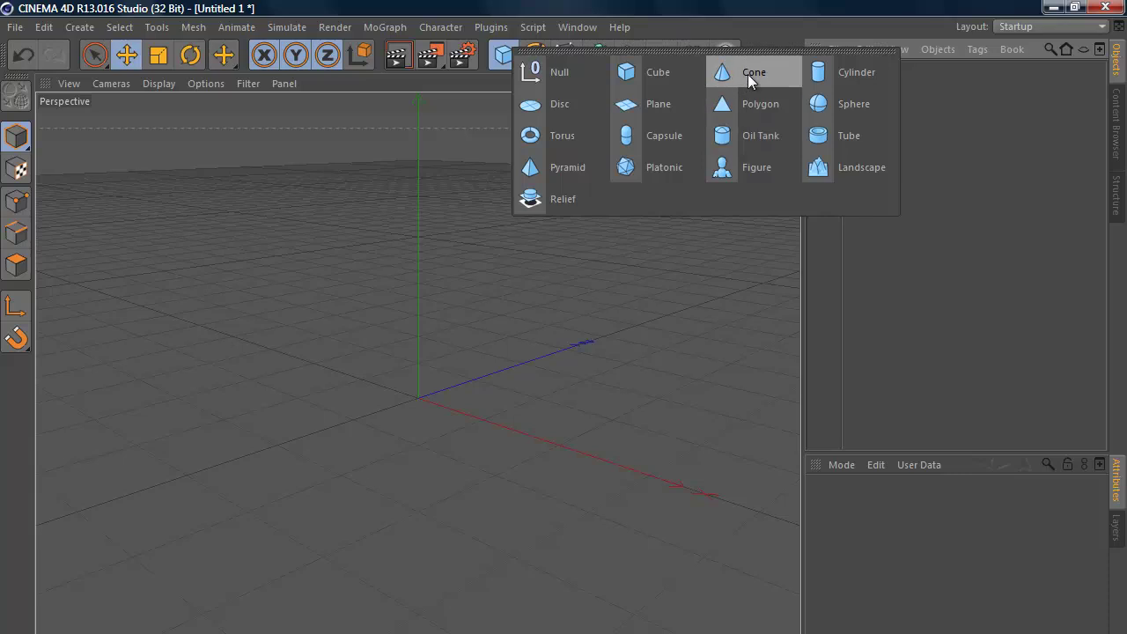
pyautogui.click(569, 169)
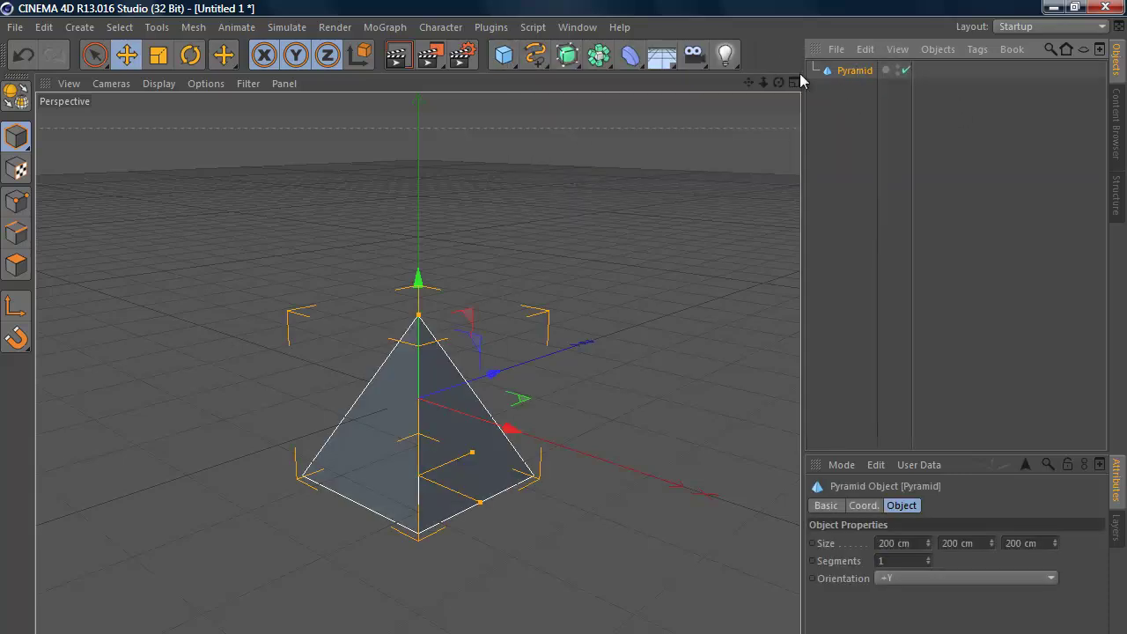
# Scale the pyramid down to about 76.864 cm.
pyautogui.click(159, 55)
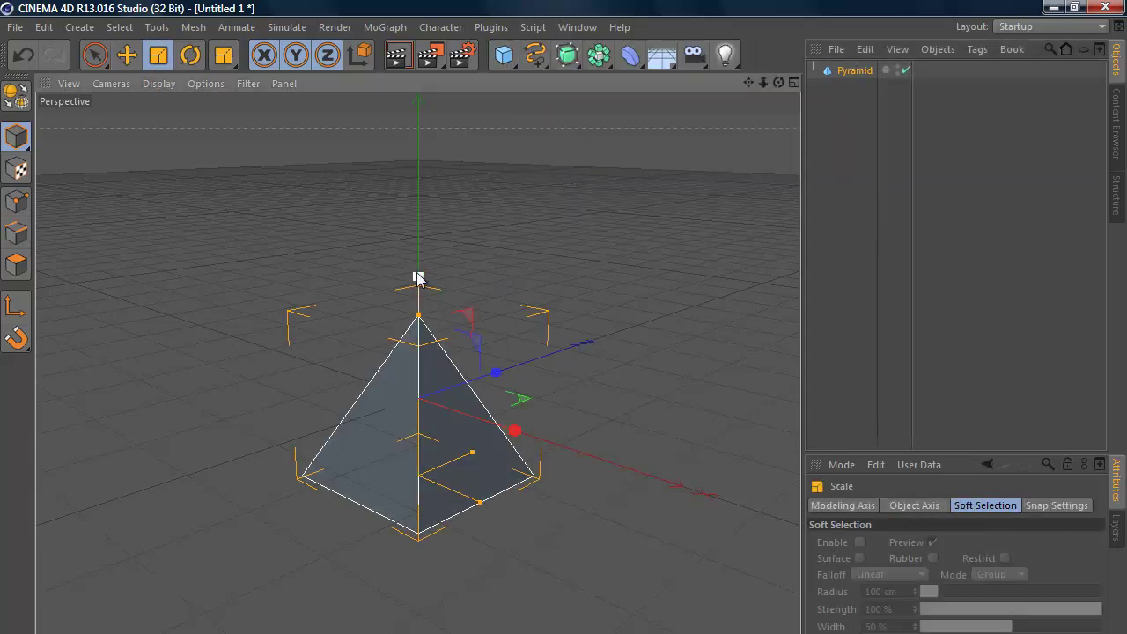
pyautogui.moveTo(417, 276); pyautogui.dragTo(275, 354)
pyautogui.click(126, 55)
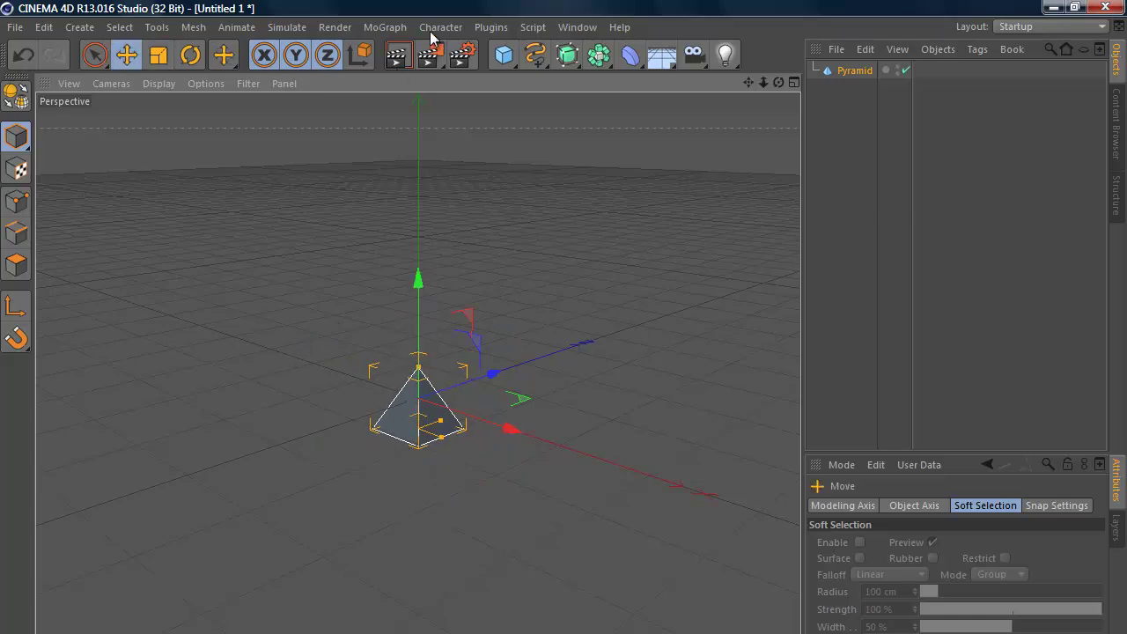
# Add a Cloner and nest the Pyramid inside it.
pyautogui.click(398, 29)
pyautogui.click(410, 163)
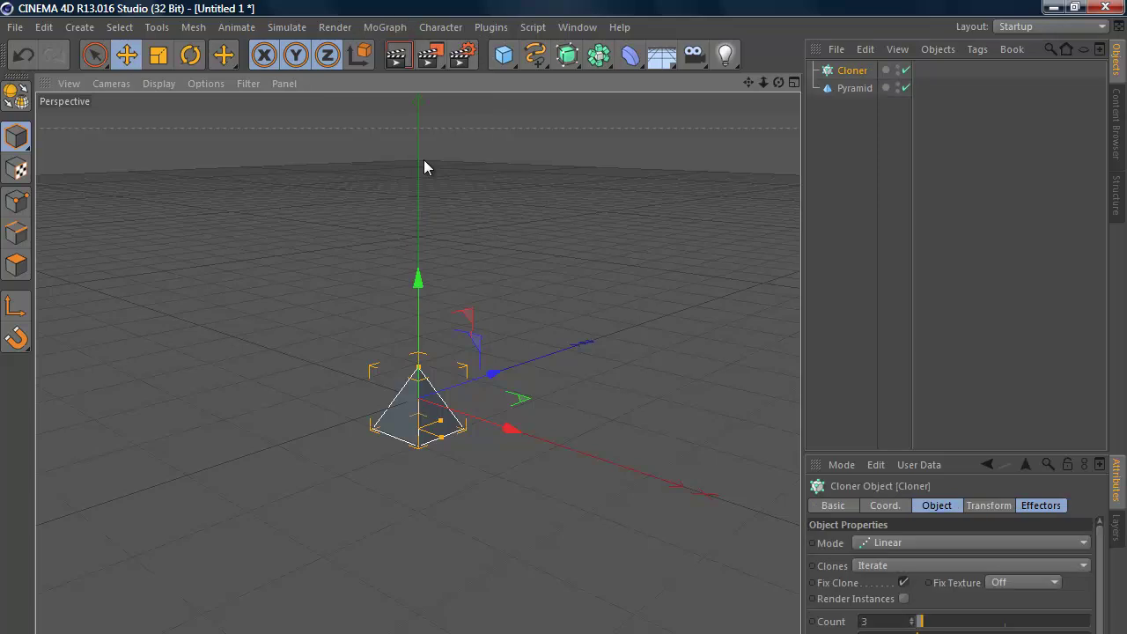
pyautogui.moveTo(853, 89); pyautogui.dragTo(854, 72)
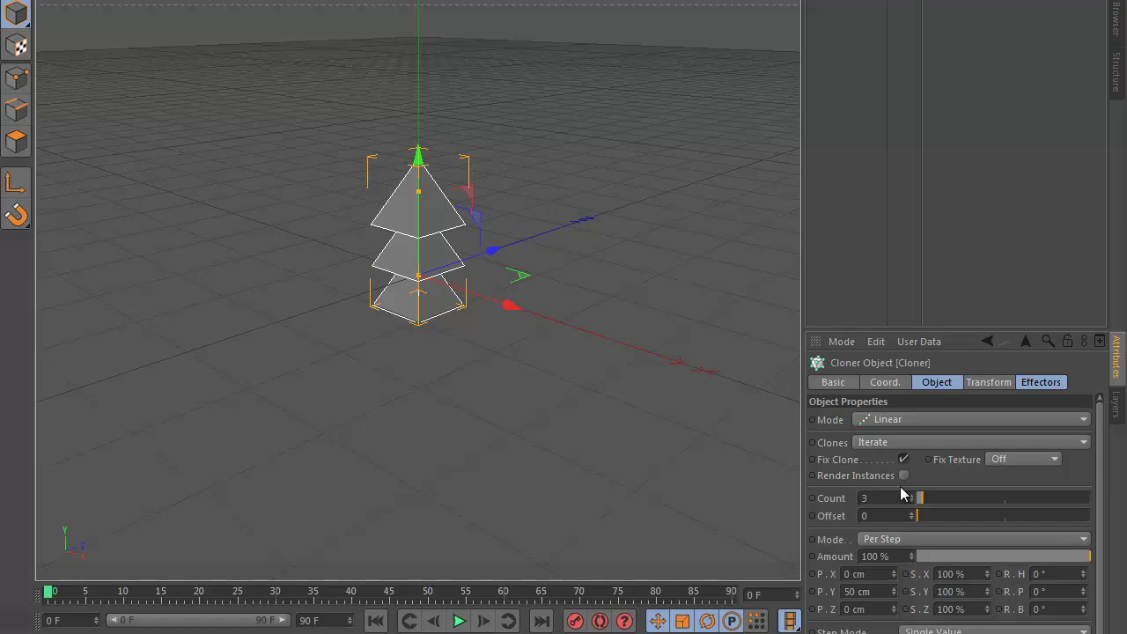
# Set the Cloner to Radial mode on the XZ plane with count 8 and radius 177 cm.
pyautogui.click(931, 425)
pyautogui.click(922, 472)
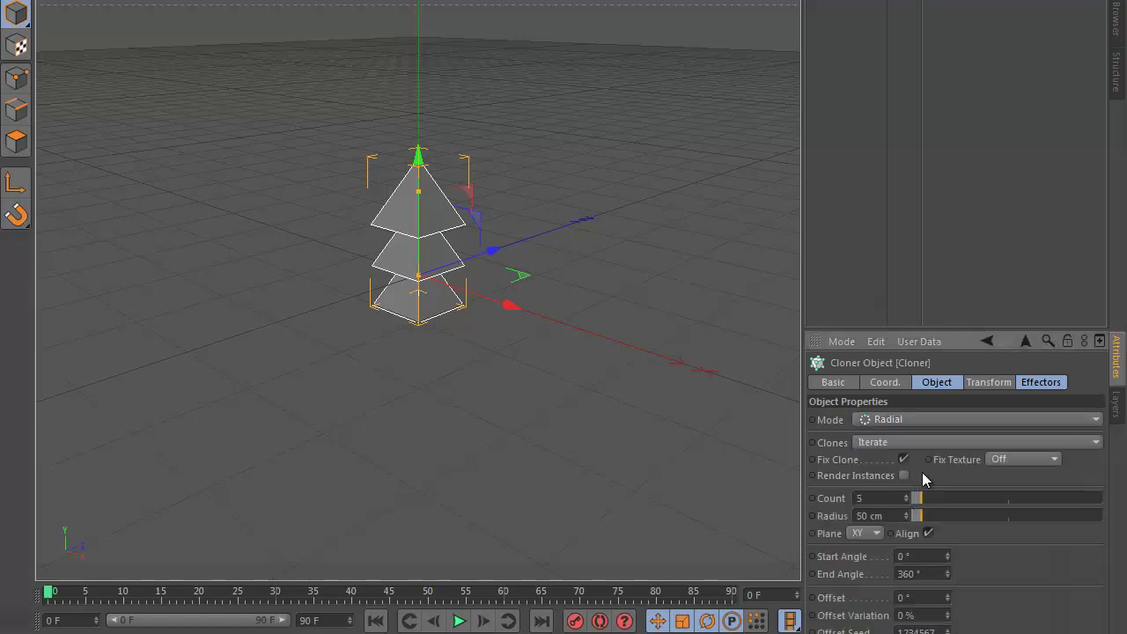
pyautogui.click(879, 533)
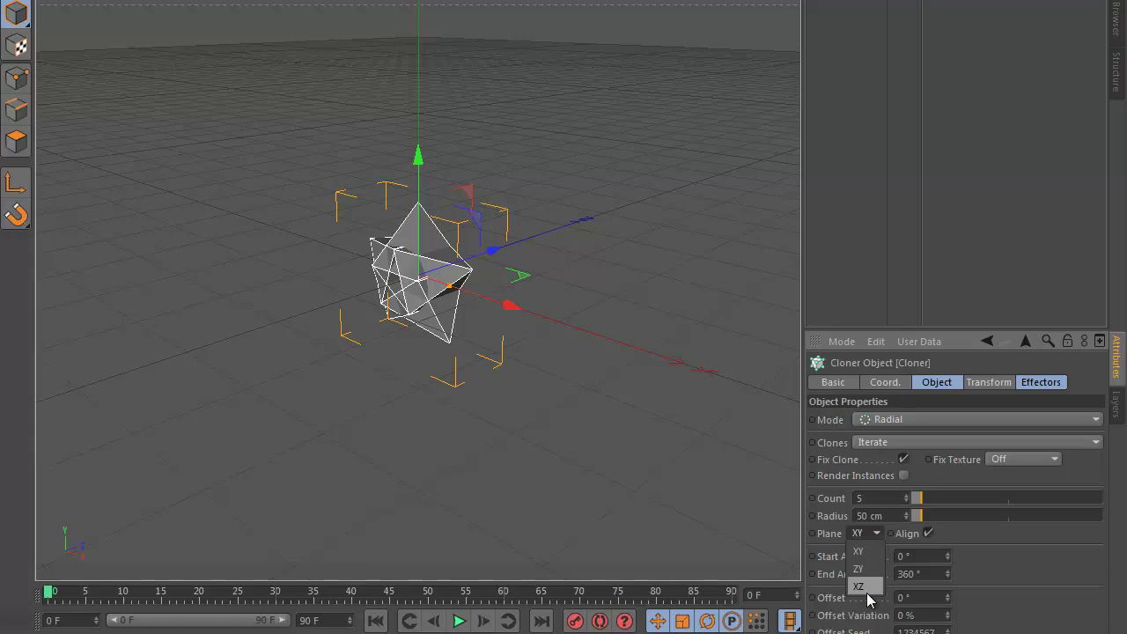
pyautogui.click(879, 535)
pyautogui.click(878, 535)
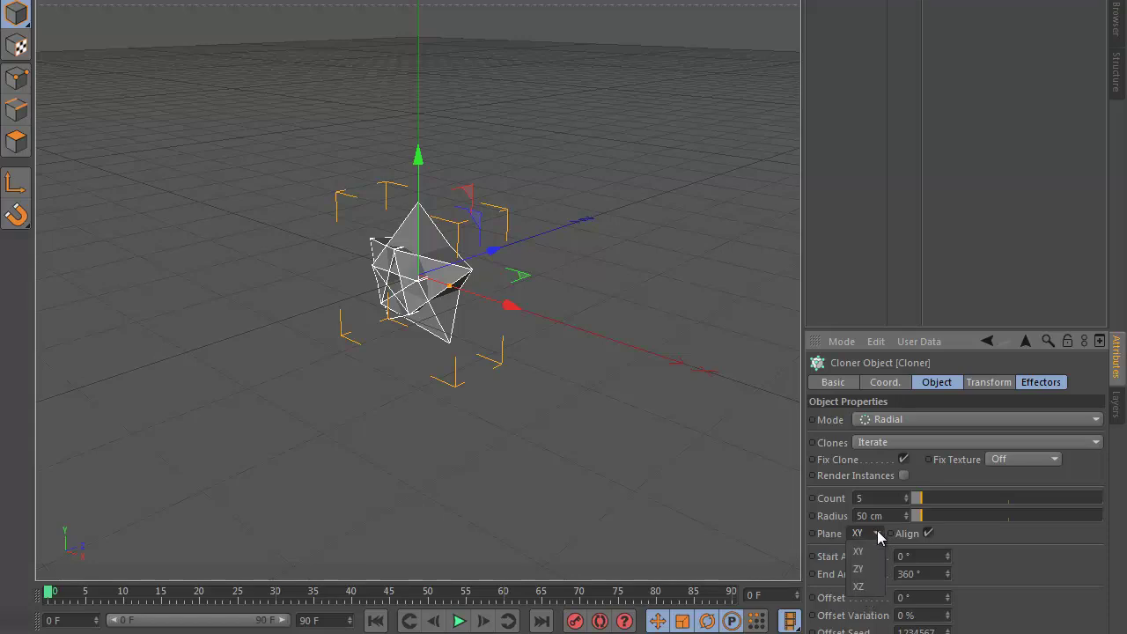
pyautogui.click(859, 587)
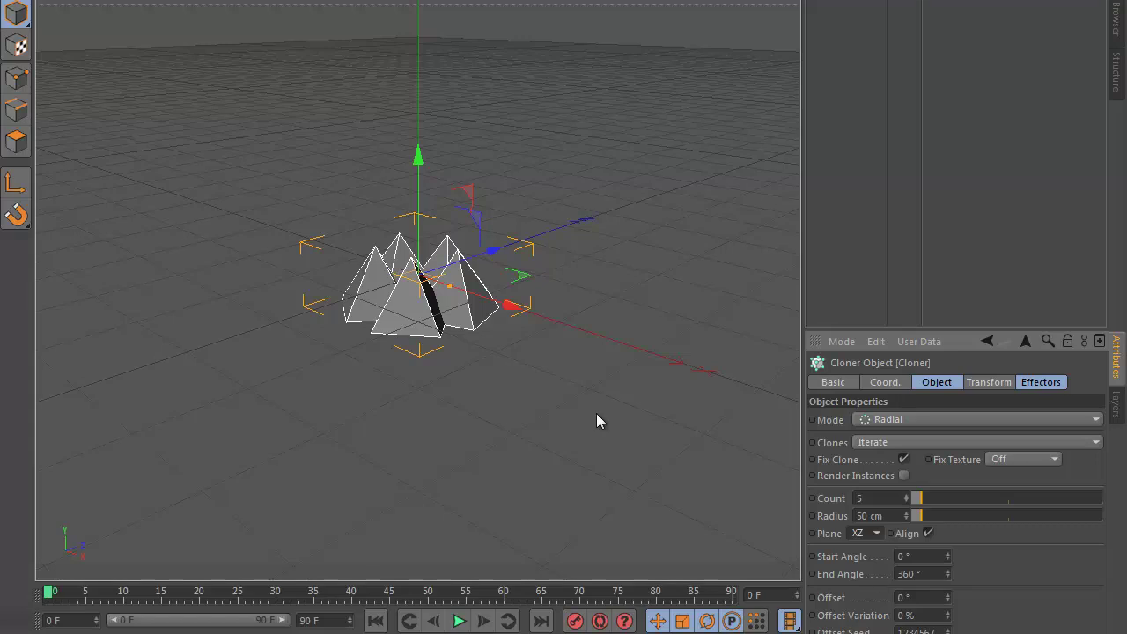
pyautogui.click(908, 496)
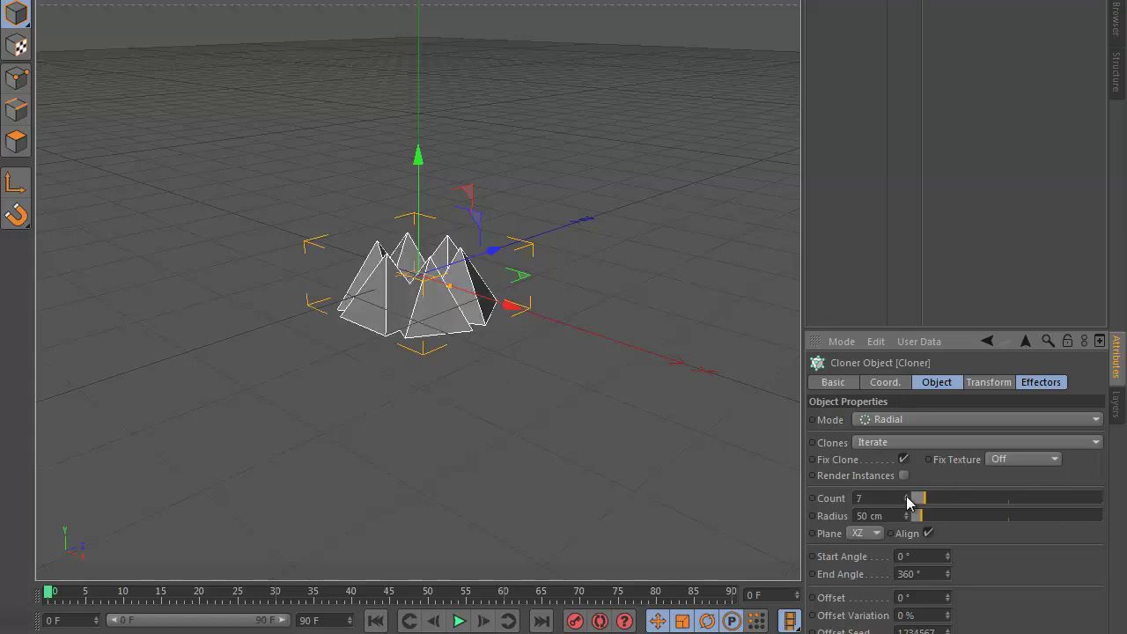
pyautogui.click(908, 497)
pyautogui.moveTo(907, 516)
pyautogui.mouseDown()
pyautogui.moveTo(908, 481)
pyautogui.moveTo(909, 520)
pyautogui.mouseUp()
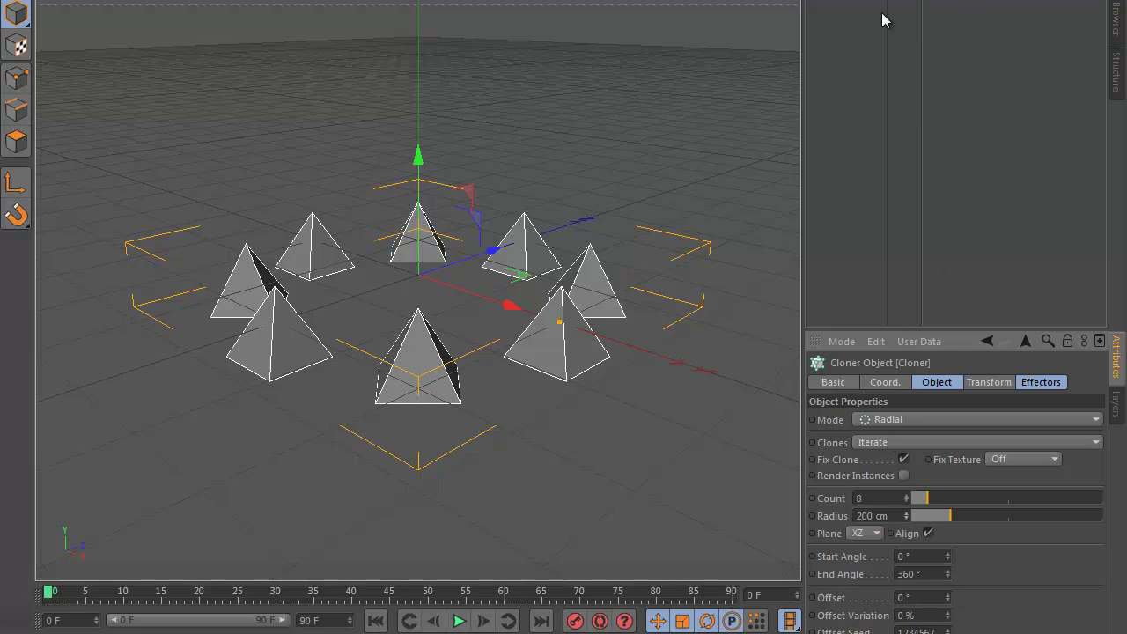
# Add a Random effector to the selected Cloner.
pyautogui.click(828, 7)
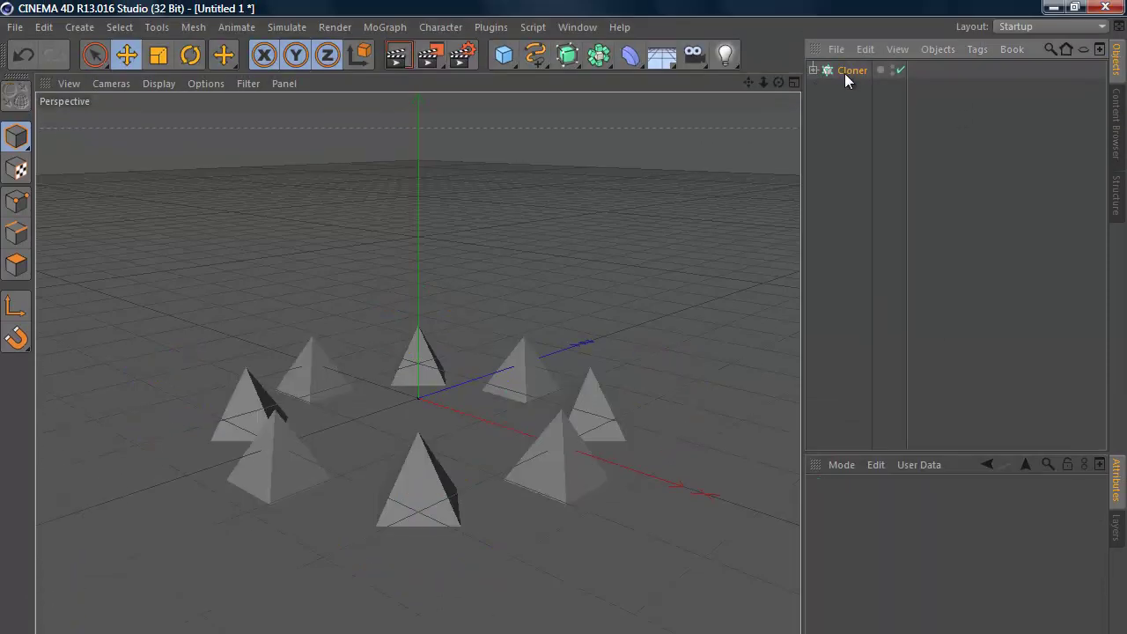
pyautogui.click(844, 73)
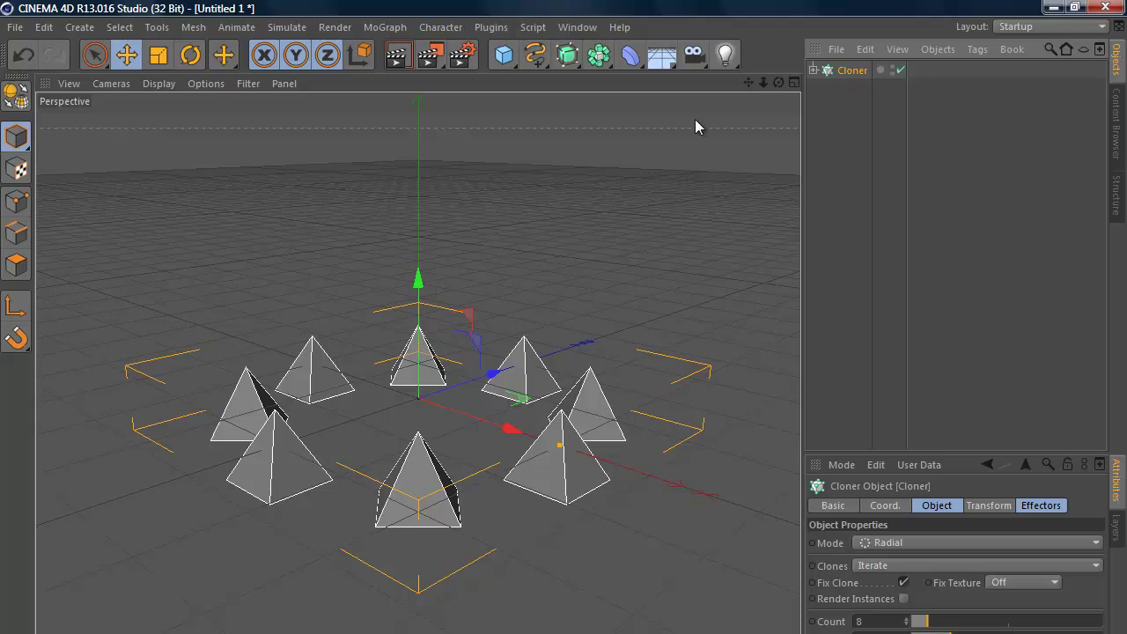
pyautogui.click(398, 28)
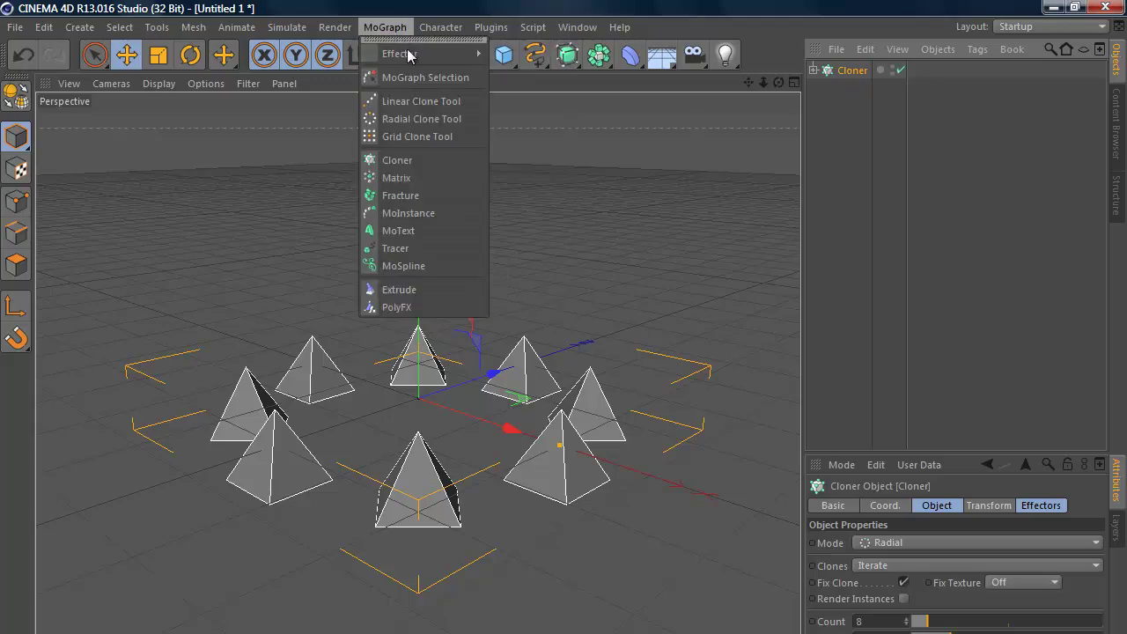
pyautogui.moveTo(423, 54)
pyautogui.click(539, 189)
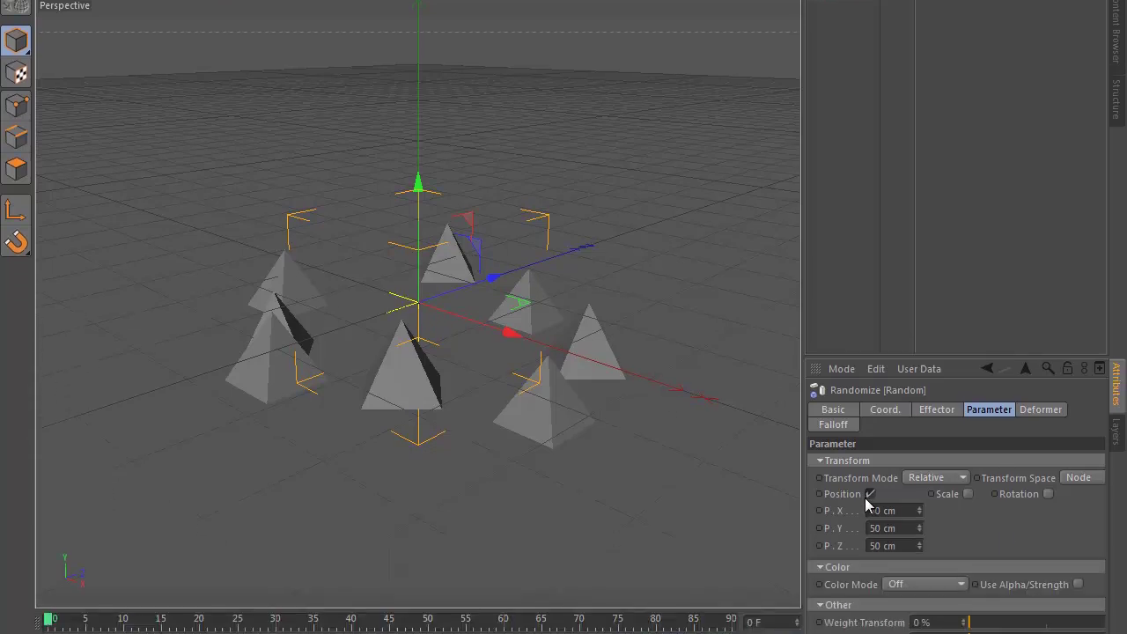
# Make the effector randomize rotation only, 300° on heading, pitch and bank.
pyautogui.click(870, 467)
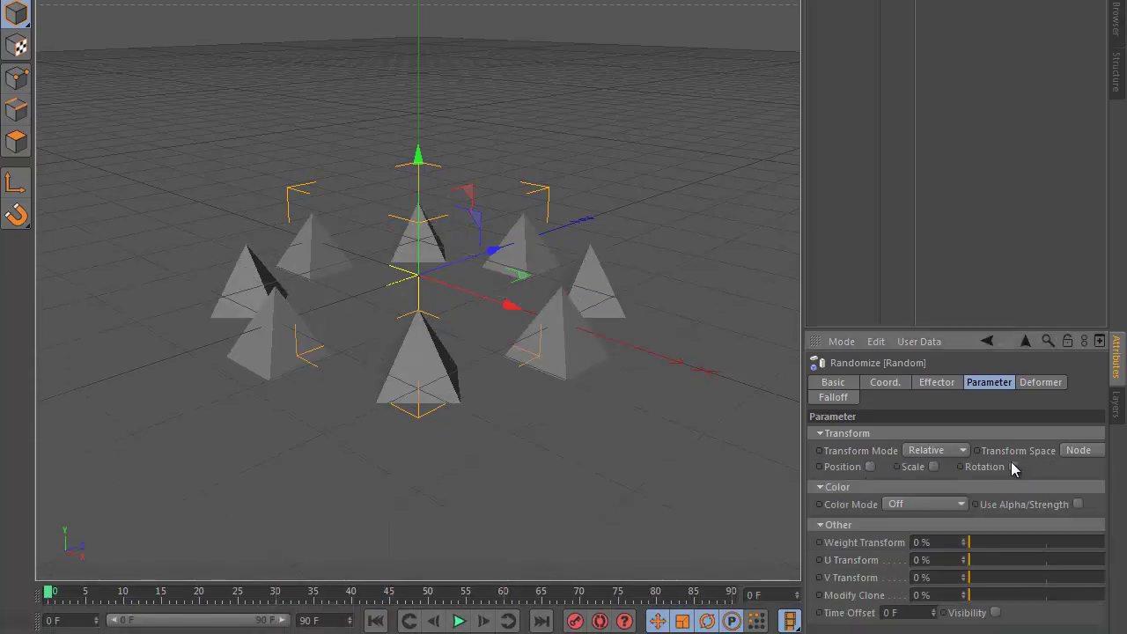
pyautogui.click(1013, 467)
pyautogui.click(1046, 483)
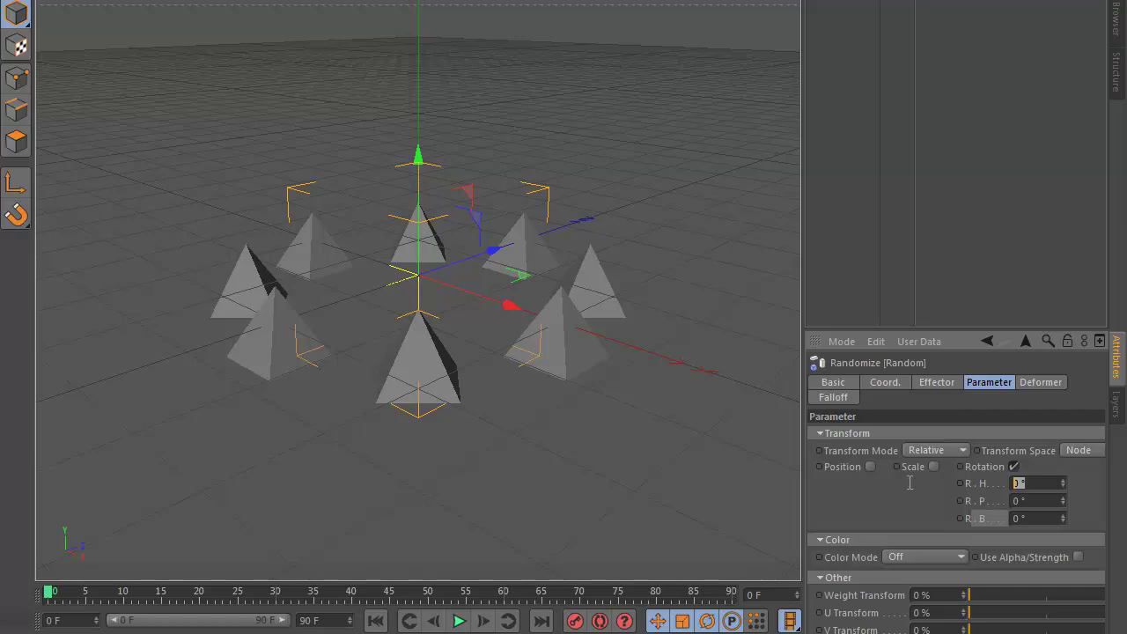
pyautogui.write('300')
pyautogui.press('Tab')
pyautogui.write('300')
pyautogui.press('Tab')
pyautogui.write('300')
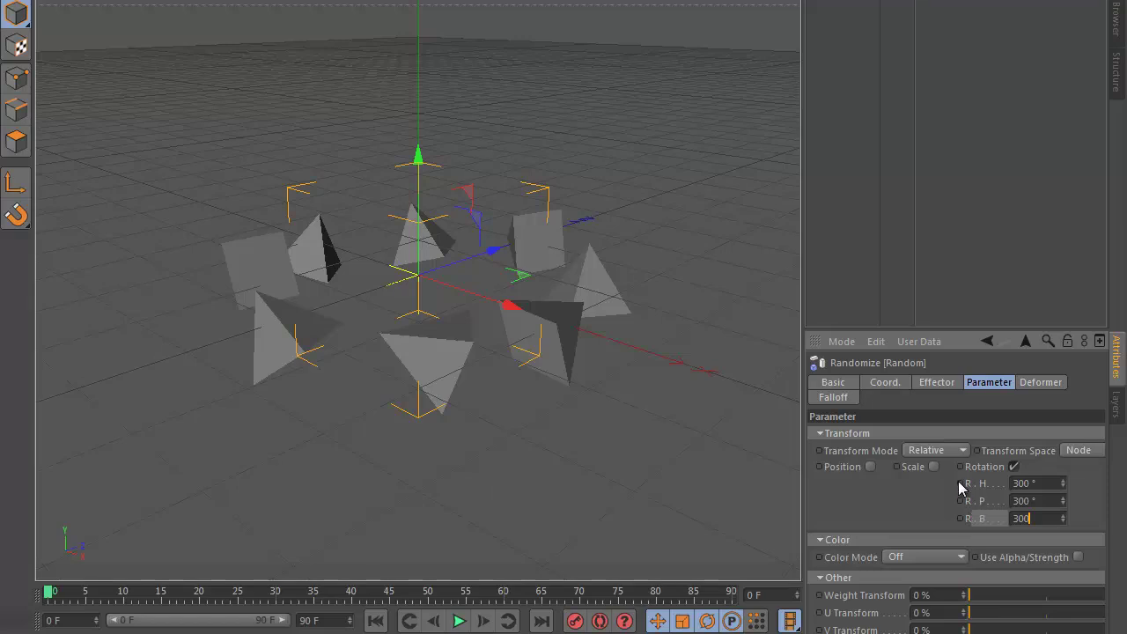
# Keyframe the 300° heading, pitch and bank rotation at frame 0.
pyautogui.keyDown('ctrl'); pyautogui.click(960, 483); pyautogui.keyUp('ctrl')
pyautogui.keyDown('ctrl'); pyautogui.click(959, 502); pyautogui.keyUp('ctrl')
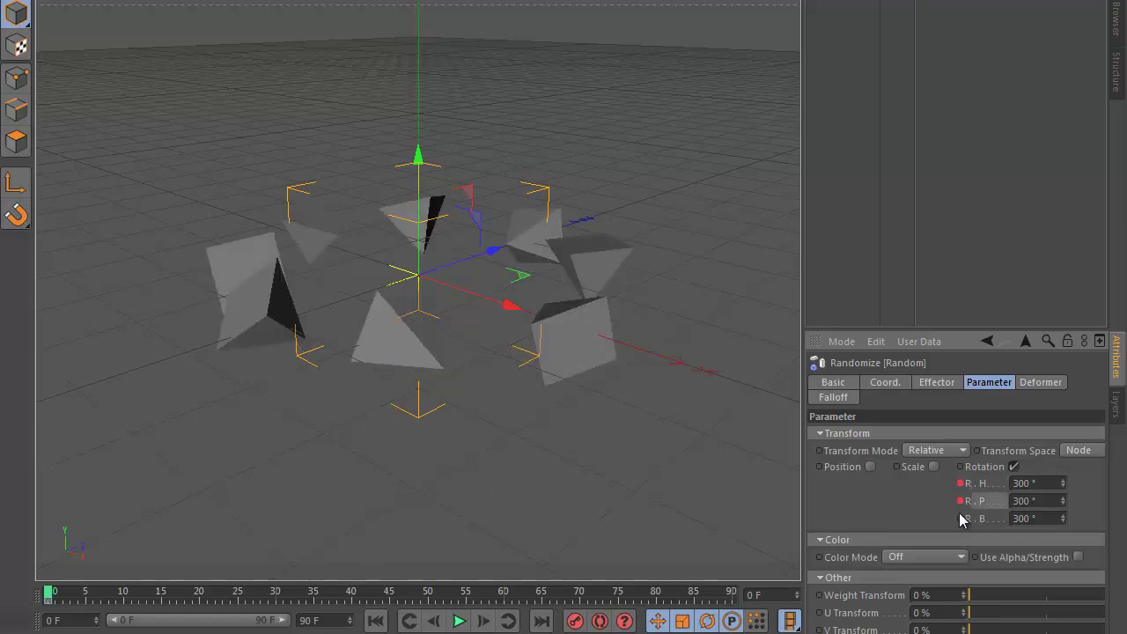
pyautogui.keyDown('ctrl'); pyautogui.click(960, 519); pyautogui.keyUp('ctrl')
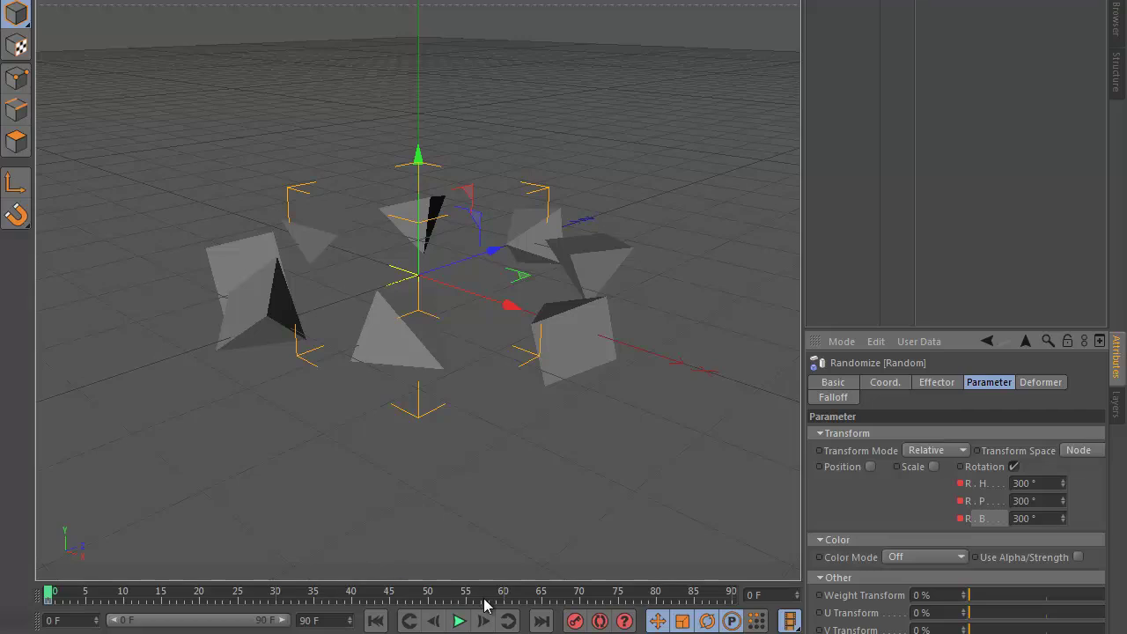
# At frame 45, key all three rotations at 0°, then rewind and play the animation.
pyautogui.click(389, 592)
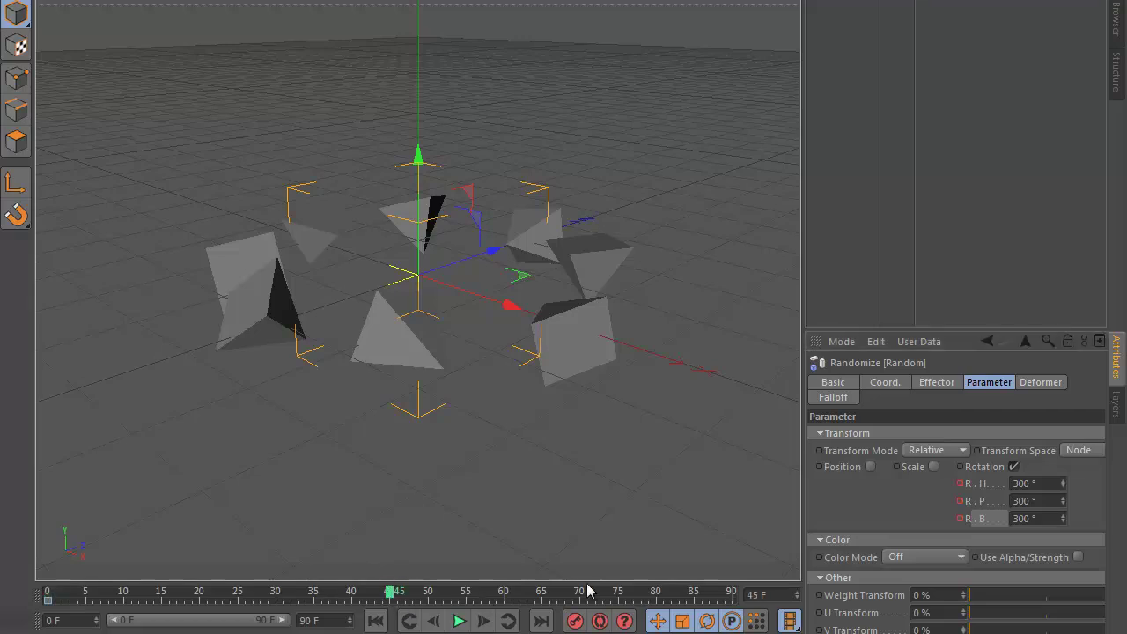
pyautogui.click(1046, 483)
pyautogui.write('0')
pyautogui.press('Tab')
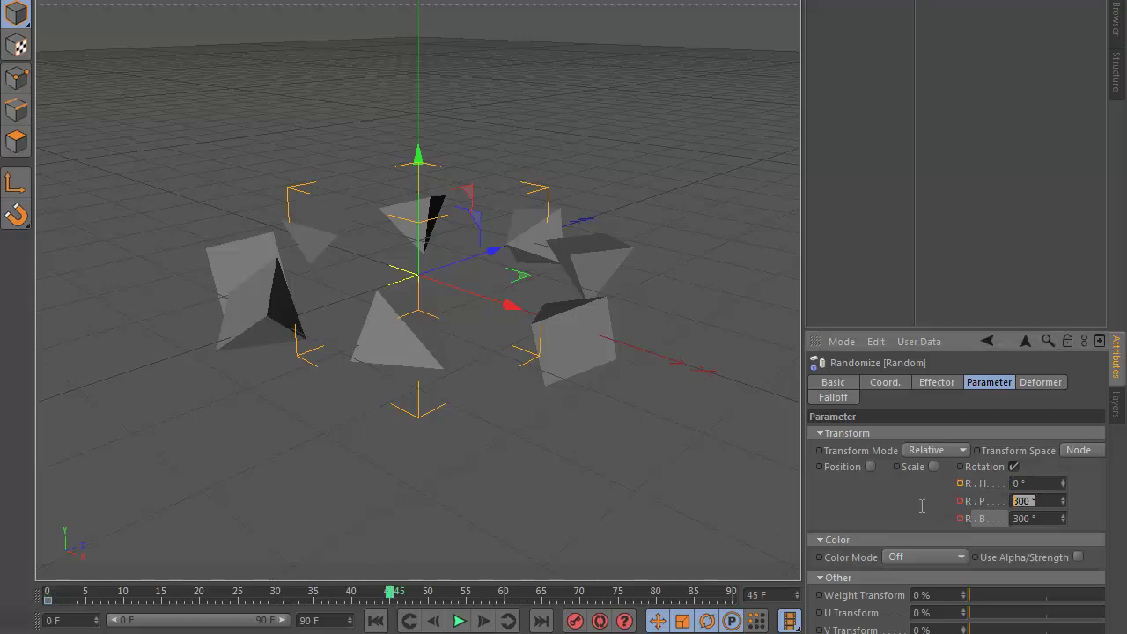
pyautogui.write('0')
pyautogui.press('Tab')
pyautogui.write('0')
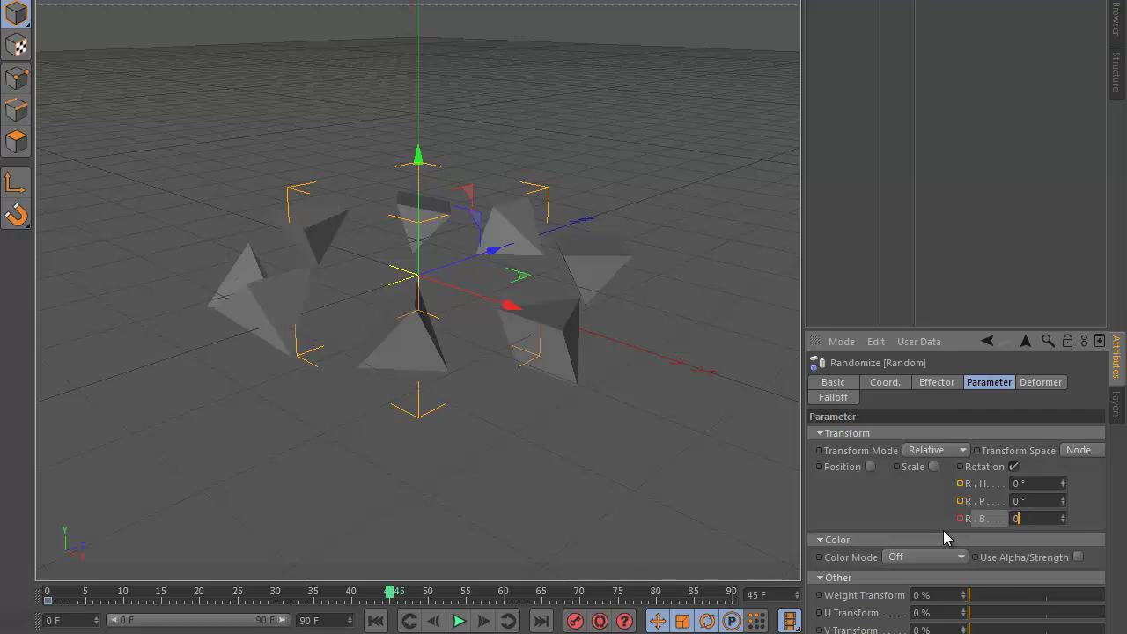
pyautogui.click(961, 484)
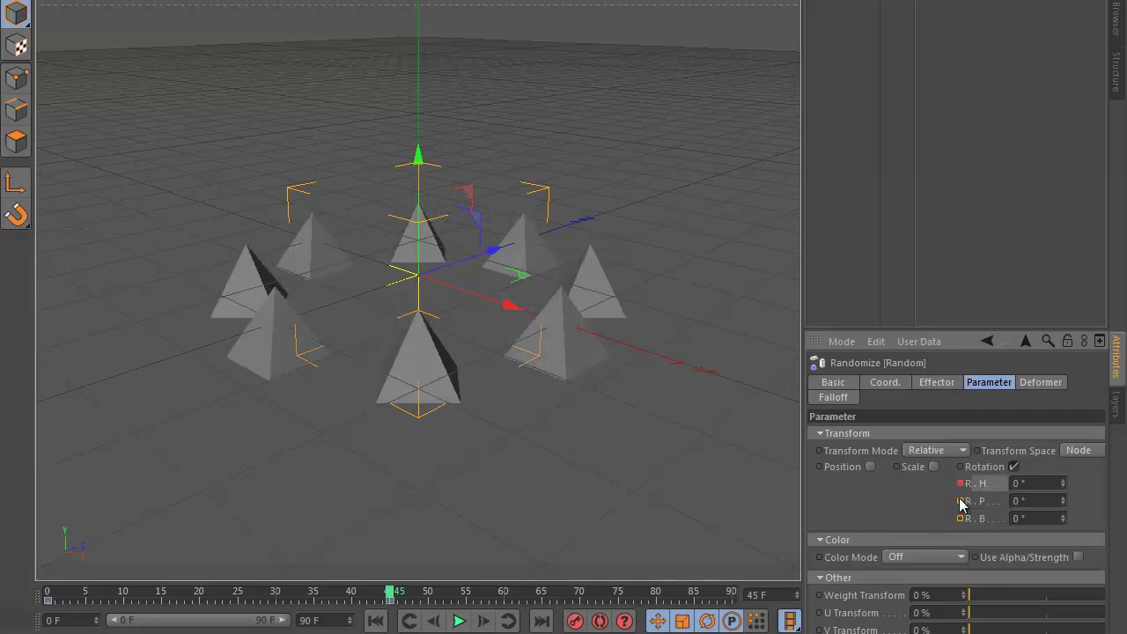
pyautogui.click(961, 501)
pyautogui.click(961, 519)
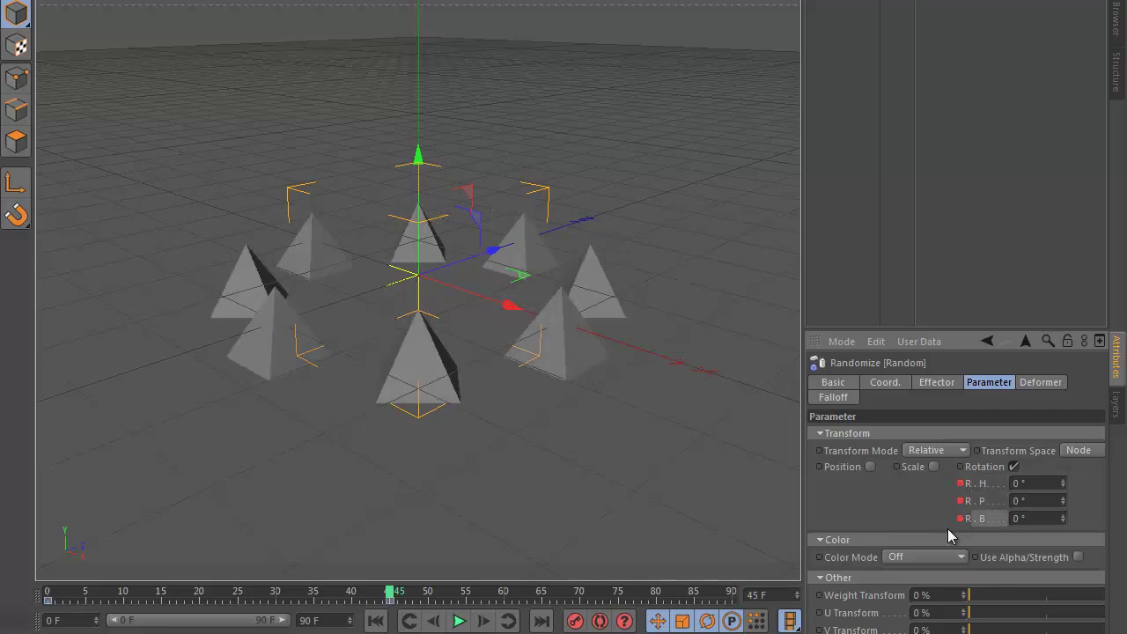
pyautogui.click(375, 621)
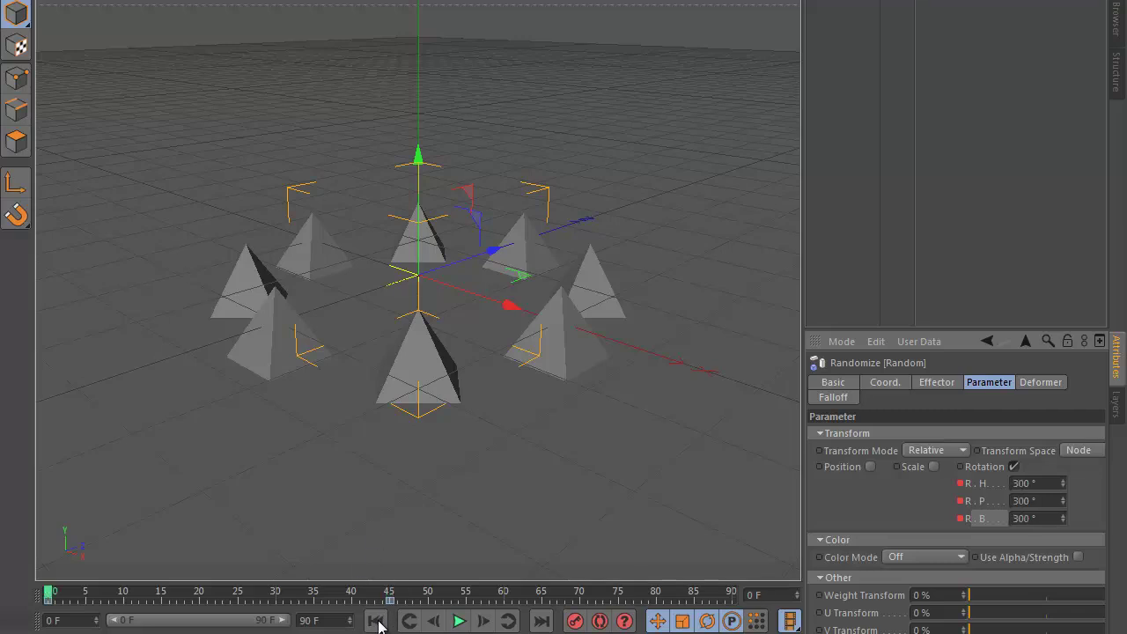
pyautogui.click(458, 621)
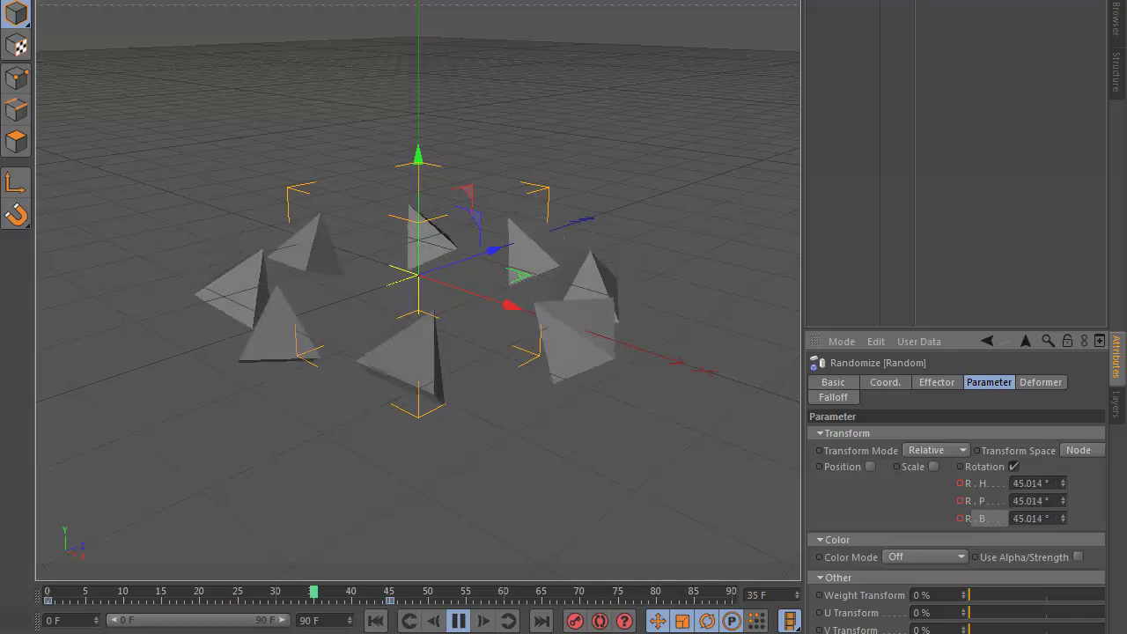
# Stop and rewind, select the 45 F rotation key, and replay the untwisting pyramids.
pyautogui.click(458, 620)
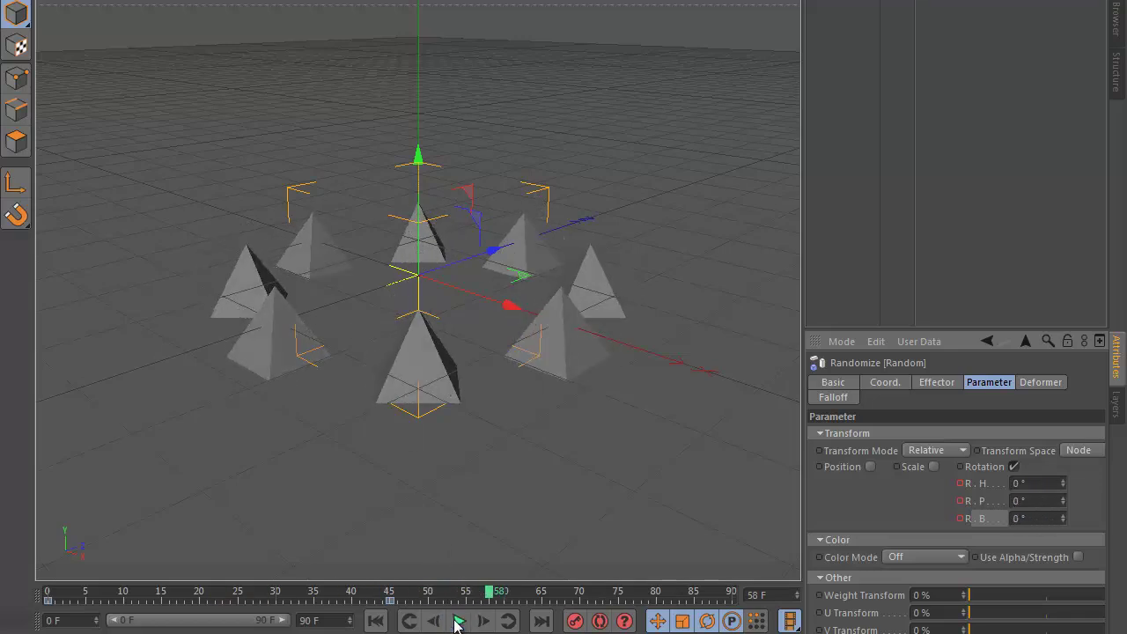
pyautogui.click(376, 622)
pyautogui.click(390, 600)
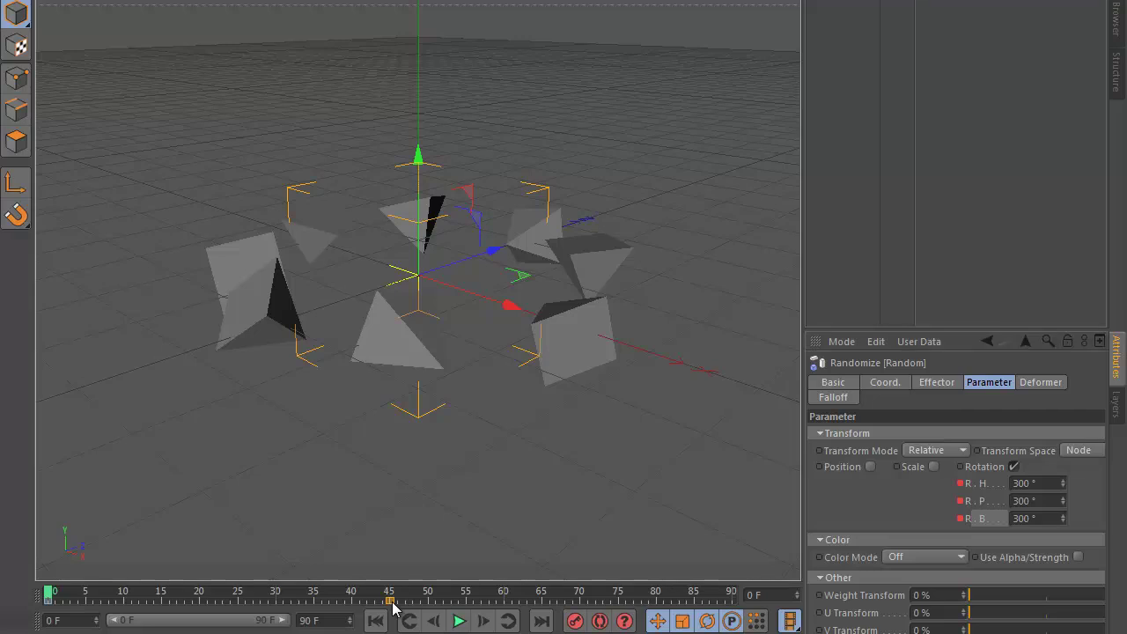
pyautogui.click(457, 622)
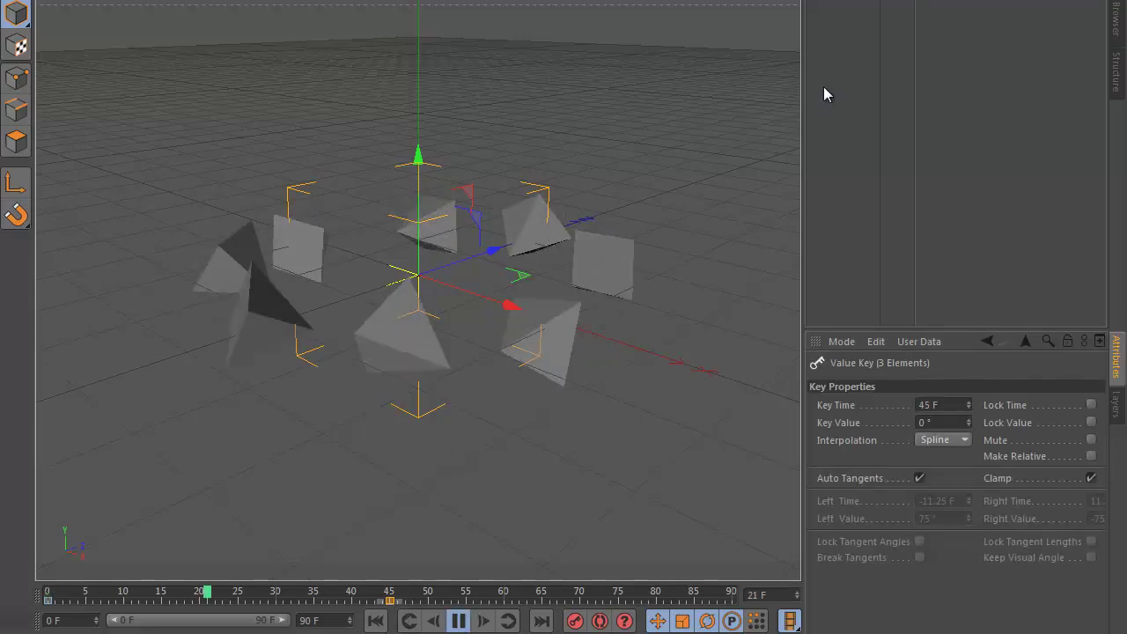